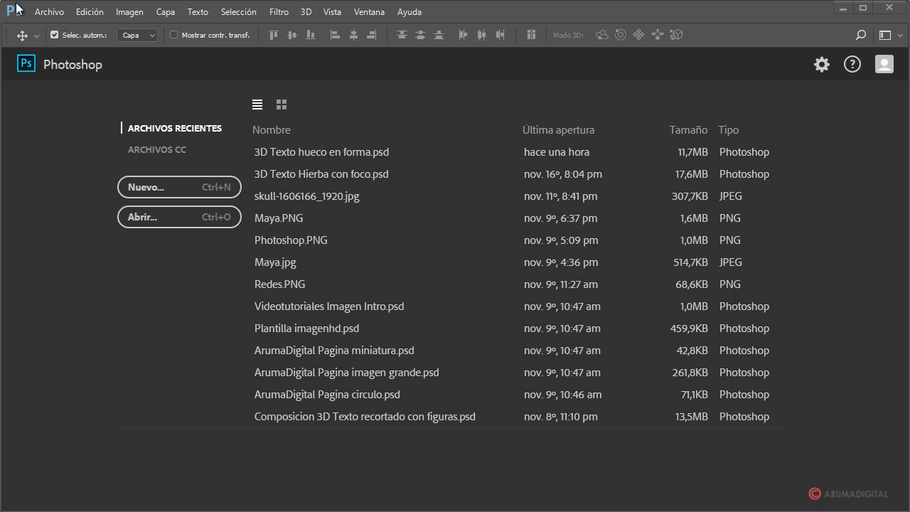
Step: Create a new blank document from the 1280×720, 150 ppi preset
{"action": "left_click", "coordinate": [41, 12]}
{"action": "left_click", "coordinate": [60, 27]}
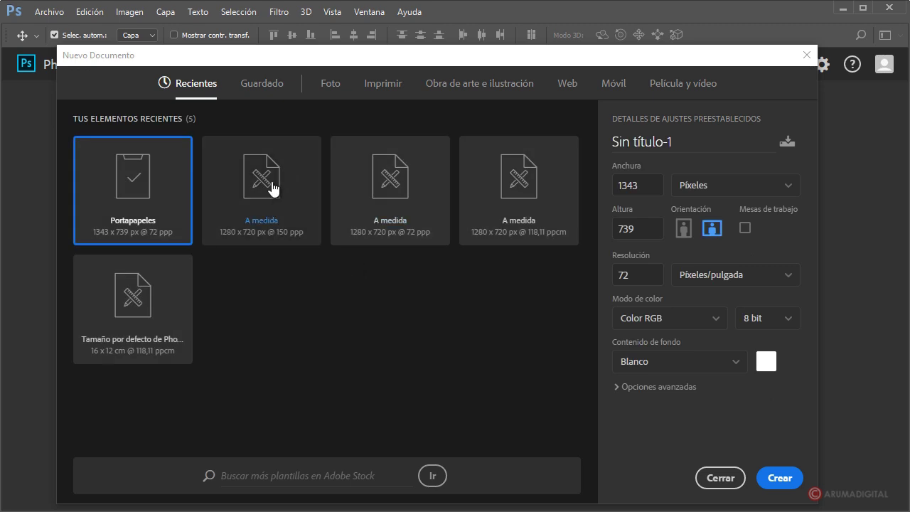
{"action": "left_click", "coordinate": [273, 189]}
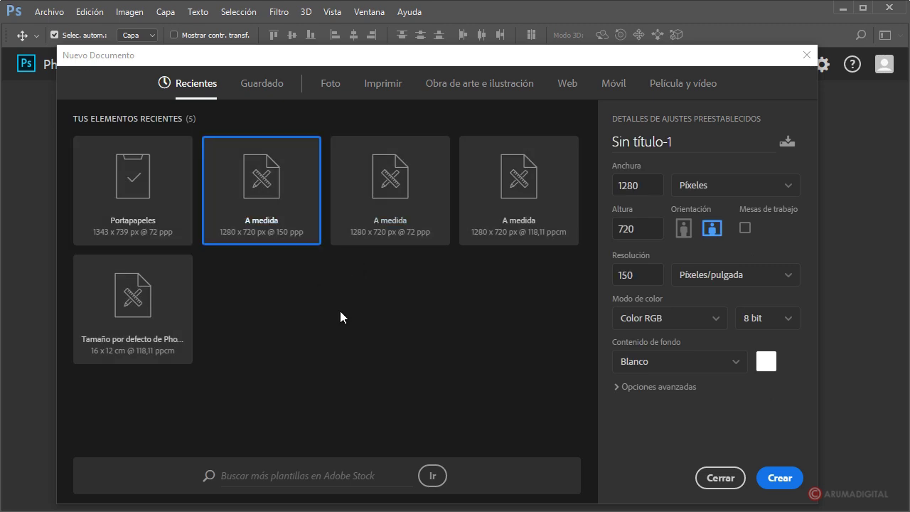
{"action": "left_click", "coordinate": [780, 478]}
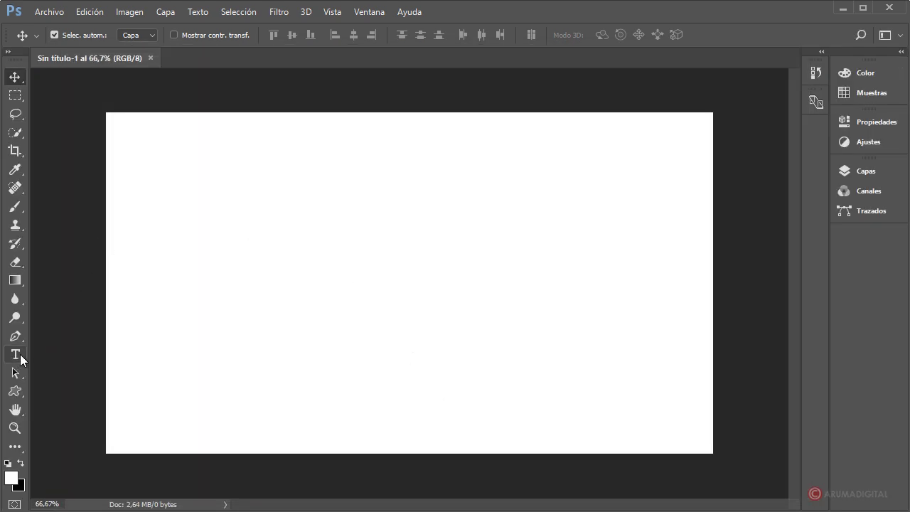
Step: Add and commit a text layer reading 'ARUMA DIGITAL' on the canvas
{"action": "left_click", "coordinate": [16, 355]}
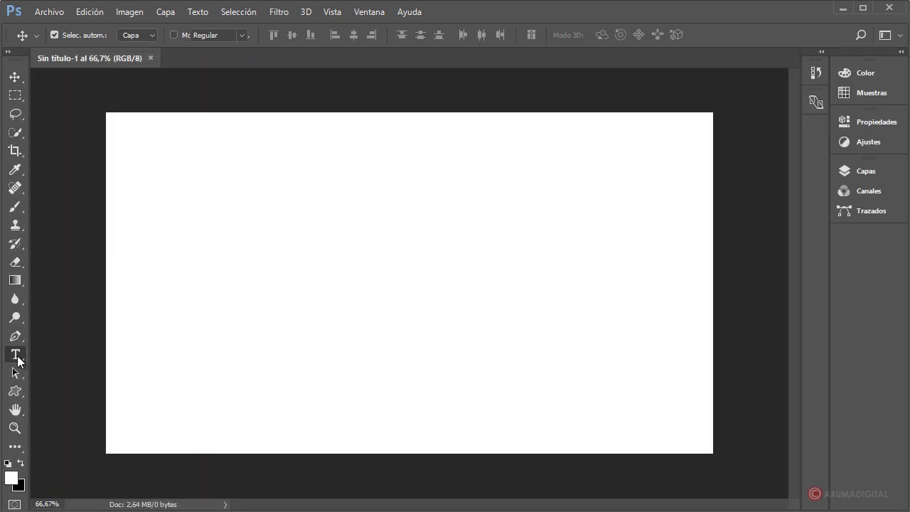
{"action": "left_click", "coordinate": [383, 223]}
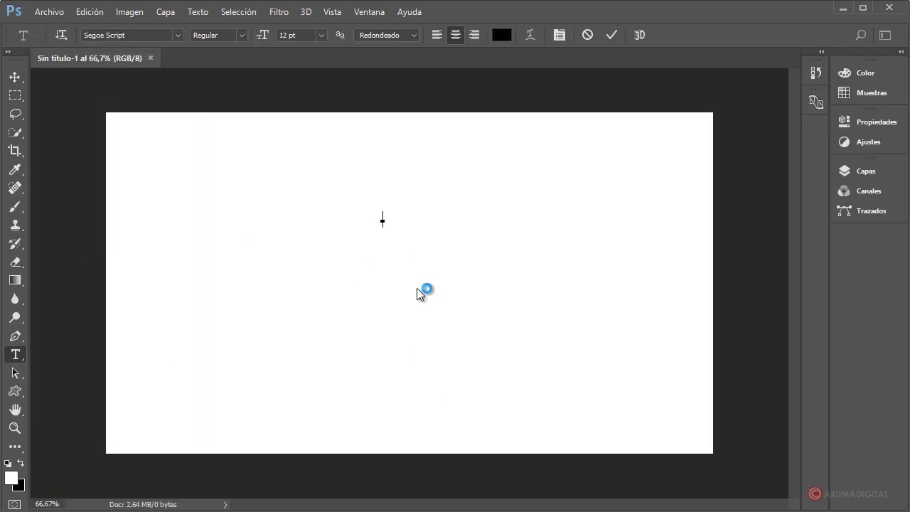
{"action": "type", "text": "ARUMA "}
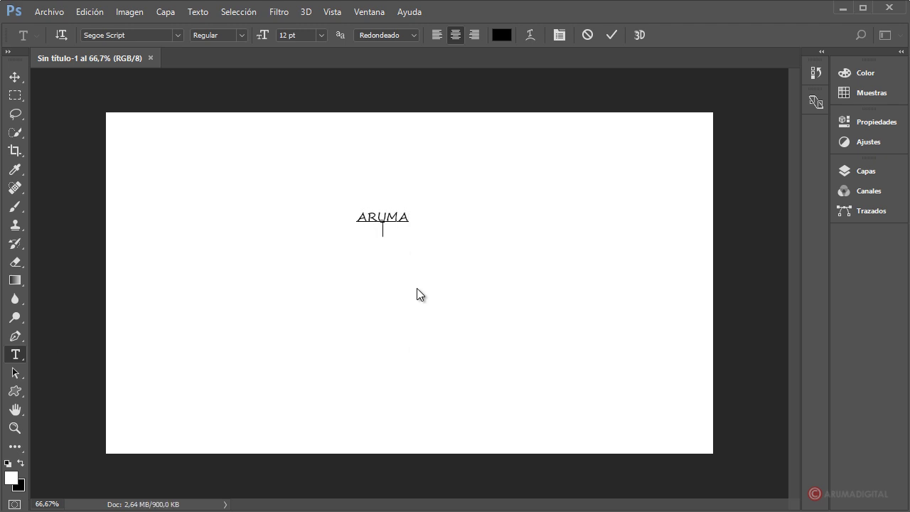
{"action": "type", "text": "DIGITAL"}
{"action": "left_click", "coordinate": [869, 174]}
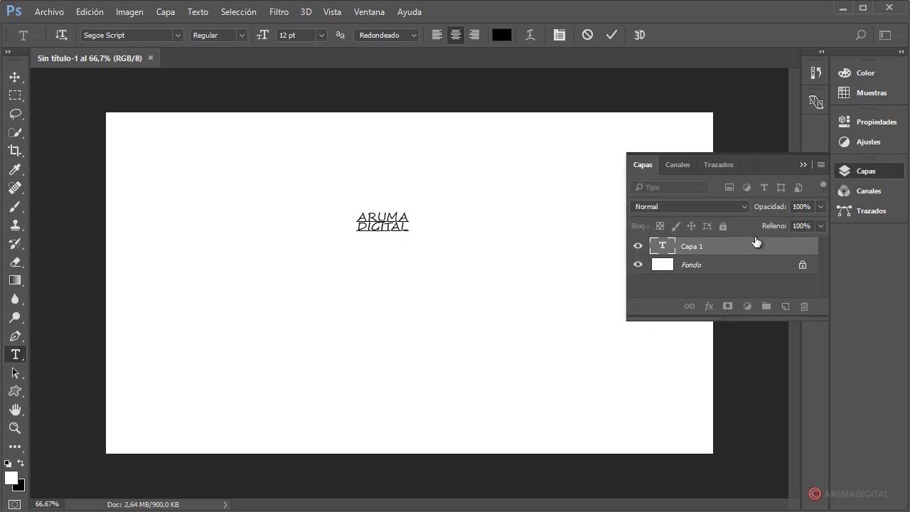
{"action": "left_click", "coordinate": [756, 242]}
{"action": "left_click", "coordinate": [804, 164]}
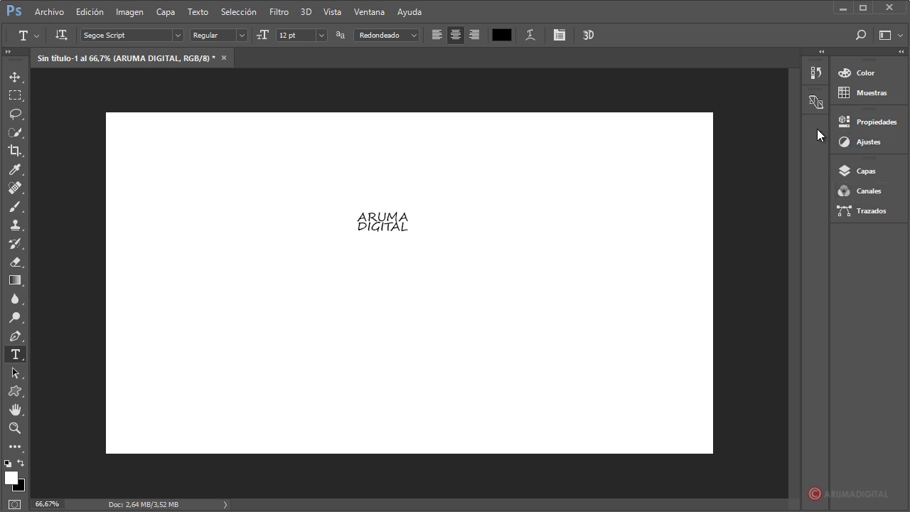
Step: Change the ARUMA DIGITAL text font to Segoe Print in the Character panel
{"action": "left_click", "coordinate": [367, 12]}
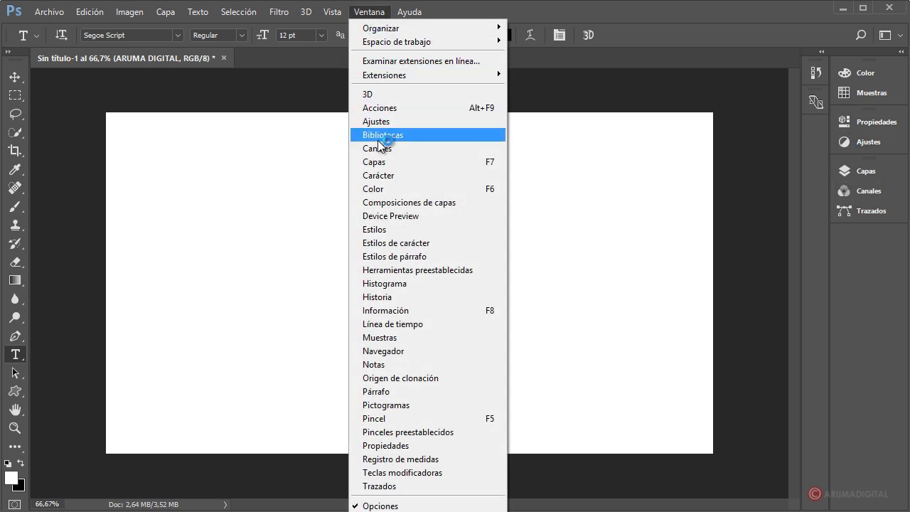
{"action": "left_click", "coordinate": [379, 175]}
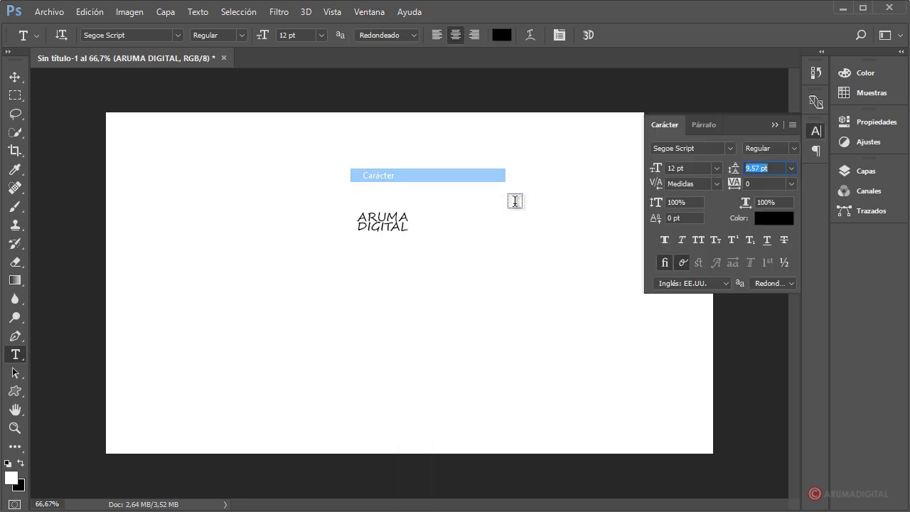
{"action": "left_click", "coordinate": [692, 147]}
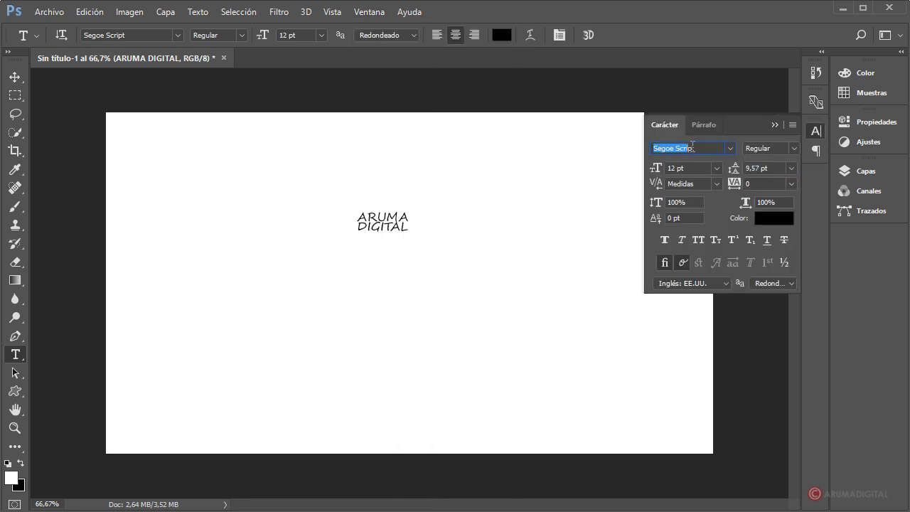
{"action": "scroll", "coordinate": [691, 147], "scroll_direction": "down", "scroll_amount": 1}
{"action": "scroll", "coordinate": [692, 147], "scroll_direction": "down", "scroll_amount": 3}
{"action": "scroll", "coordinate": [691, 147], "scroll_direction": "up", "scroll_amount": 2}
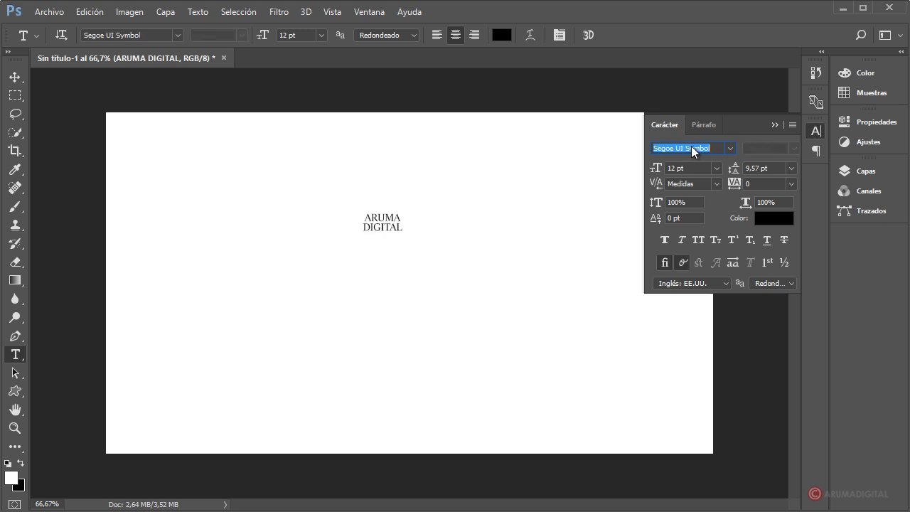
{"action": "scroll", "coordinate": [691, 147], "scroll_direction": "up", "scroll_amount": 2}
{"action": "scroll", "coordinate": [691, 147], "scroll_direction": "up", "scroll_amount": 1}
{"action": "scroll", "coordinate": [691, 147], "scroll_direction": "up", "scroll_amount": 1}
{"action": "scroll", "coordinate": [691, 147], "scroll_direction": "up", "scroll_amount": 1}
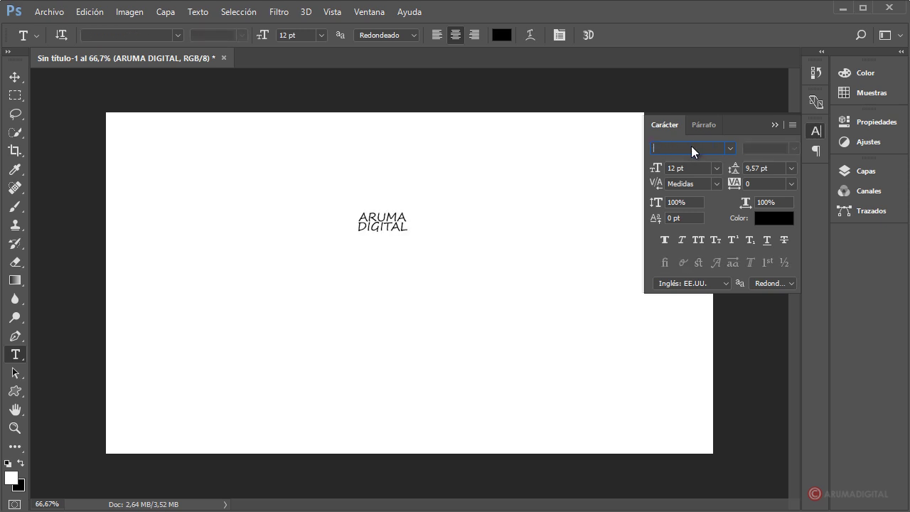
{"action": "scroll", "coordinate": [692, 147], "scroll_direction": "up", "scroll_amount": 2}
{"action": "scroll", "coordinate": [691, 147], "scroll_direction": "down", "scroll_amount": 4}
{"action": "scroll", "coordinate": [691, 148], "scroll_direction": "down", "scroll_amount": 1}
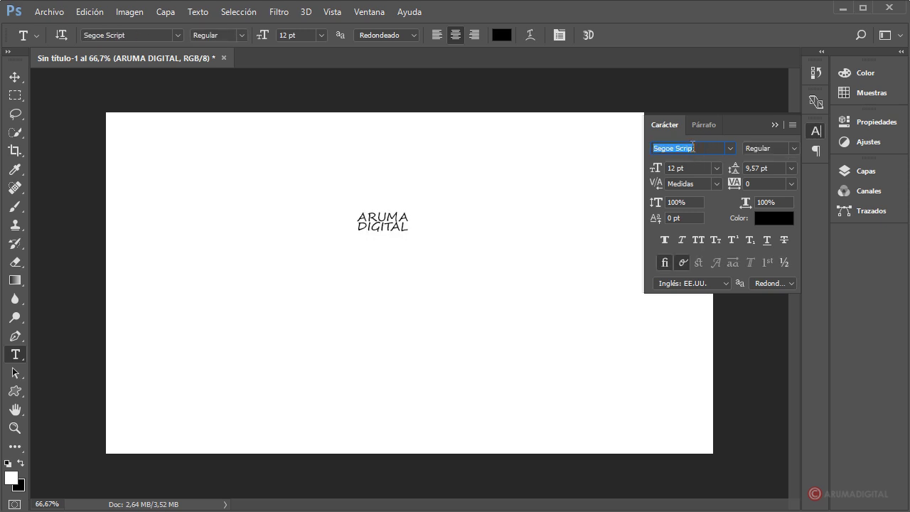
{"action": "scroll", "coordinate": [691, 147], "scroll_direction": "up", "scroll_amount": 1}
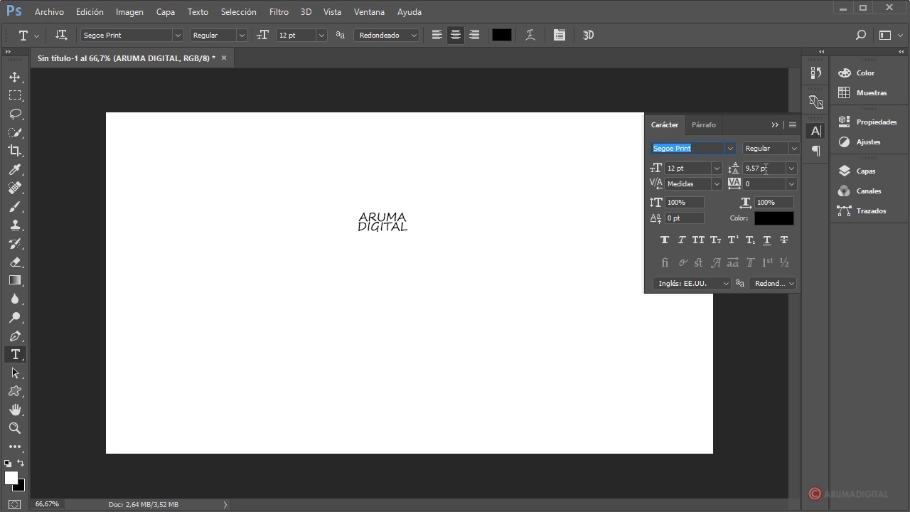
Step: Colour the text light grey #c6c6c6 and collapse the Character panel
{"action": "left_click", "coordinate": [774, 226]}
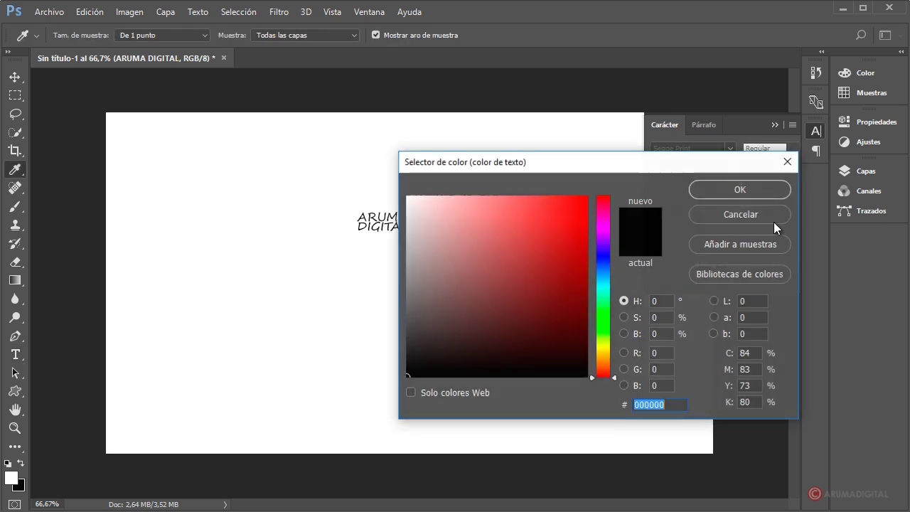
{"action": "left_click", "coordinate": [429, 273]}
{"action": "left_click_drag", "start_coordinate": [429, 274], "coordinate": [399, 236]}
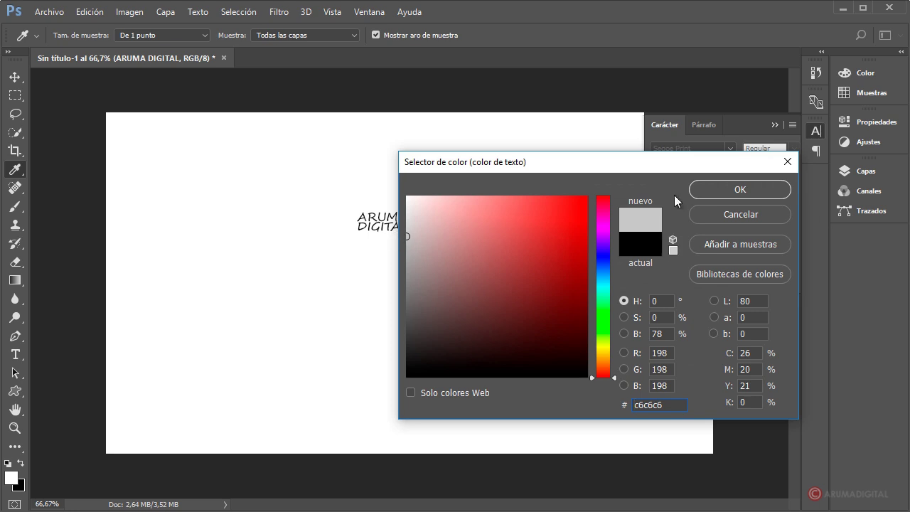
{"action": "left_click", "coordinate": [725, 192]}
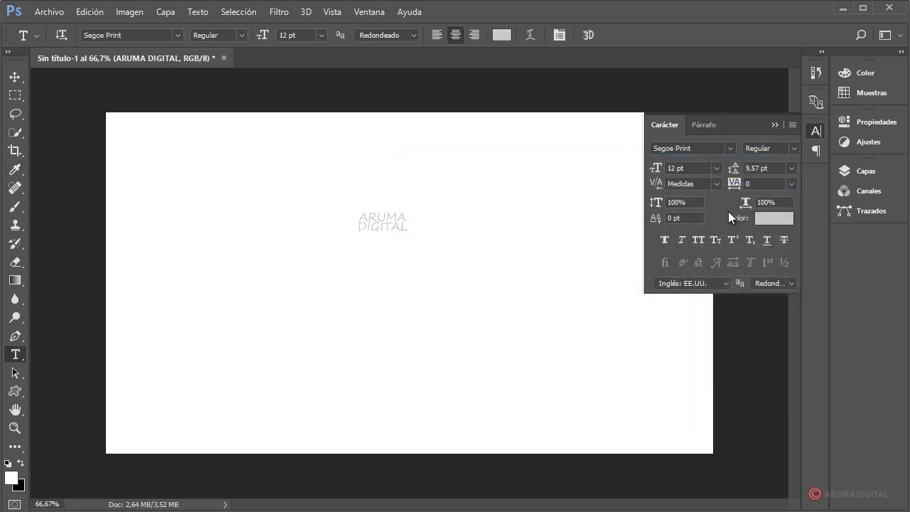
{"action": "left_click", "coordinate": [775, 125]}
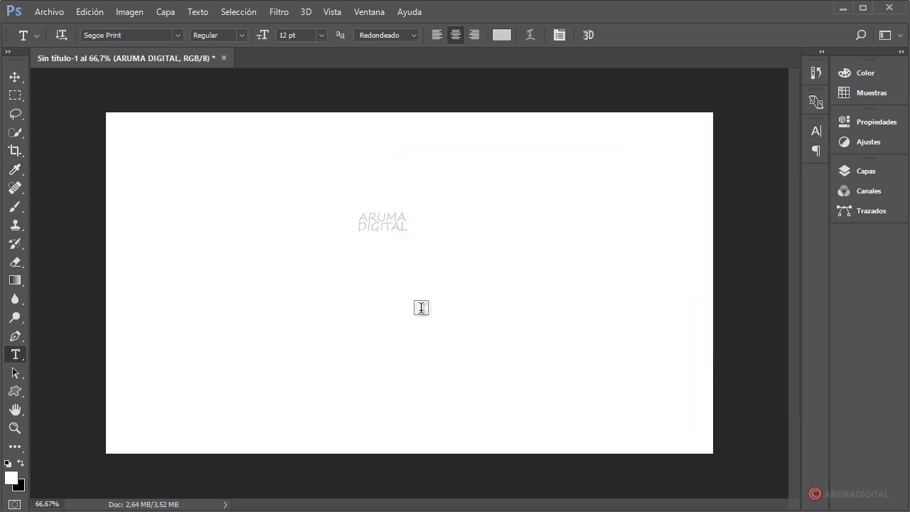
Step: Free-transform the ARUMA DIGITAL text much larger, then move it to the canvas centre
{"action": "left_click", "coordinate": [17, 97]}
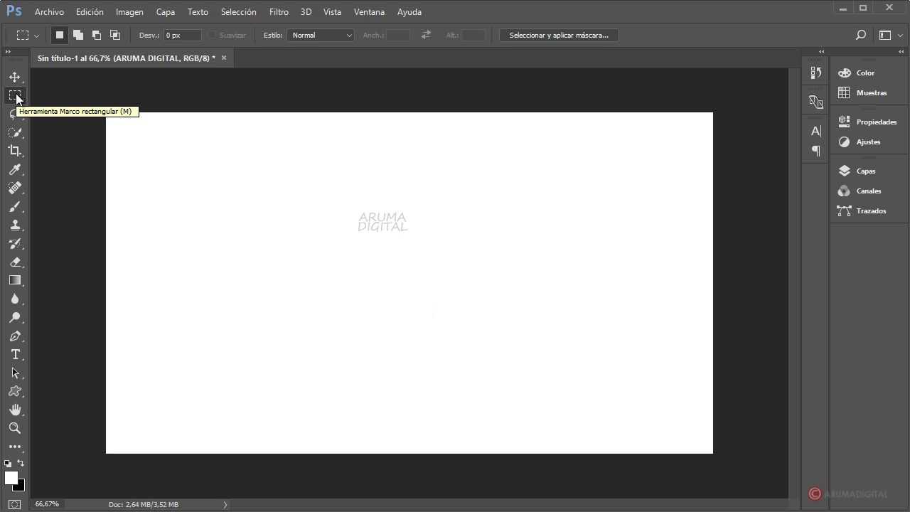
{"action": "right_click", "coordinate": [382, 221]}
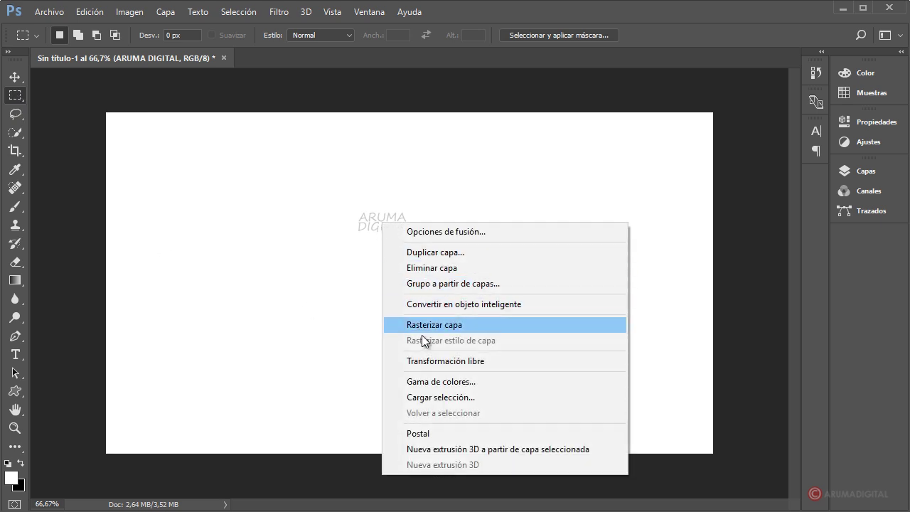
{"action": "left_click", "coordinate": [440, 362]}
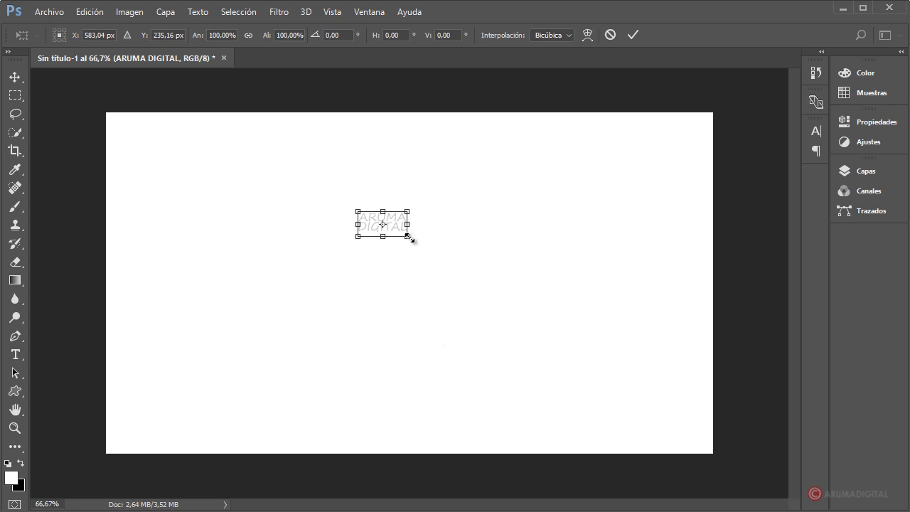
{"action": "left_click_drag", "start_coordinate": [409, 237], "coordinate": [770, 455]}
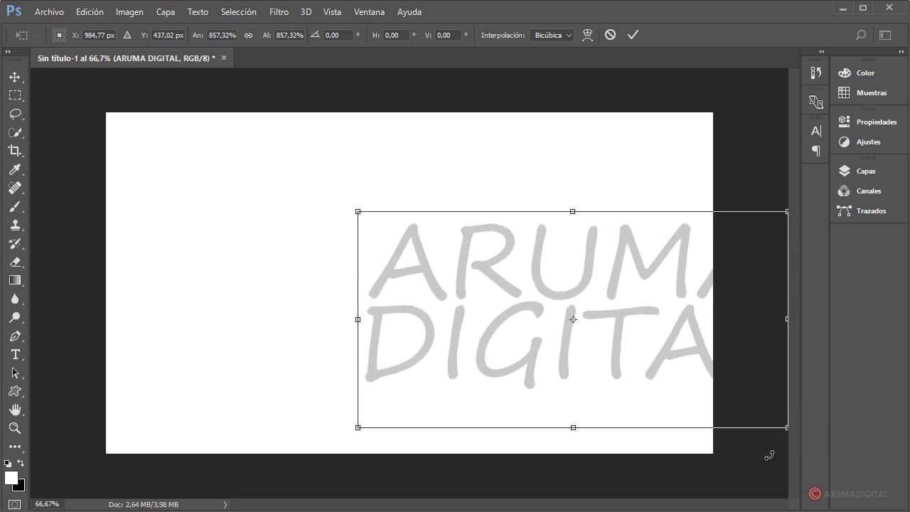
{"action": "key", "text": "m"}
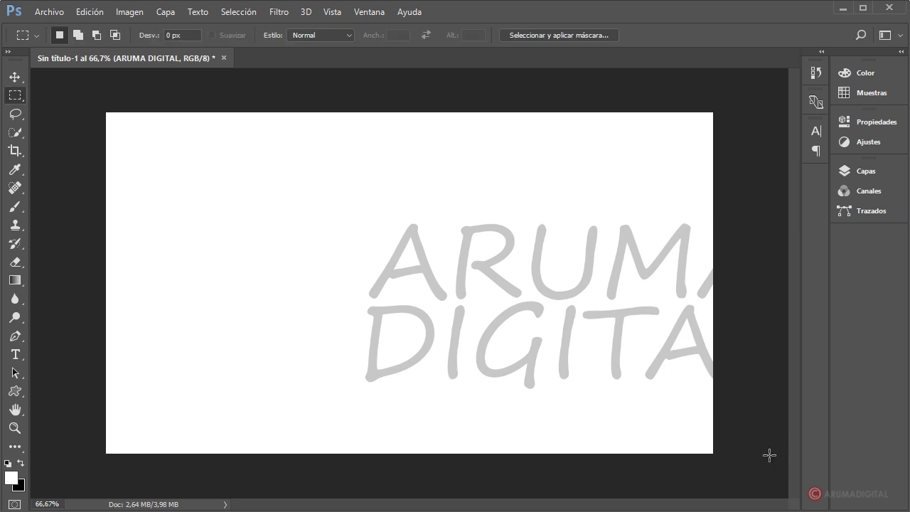
{"action": "left_click", "coordinate": [15, 77]}
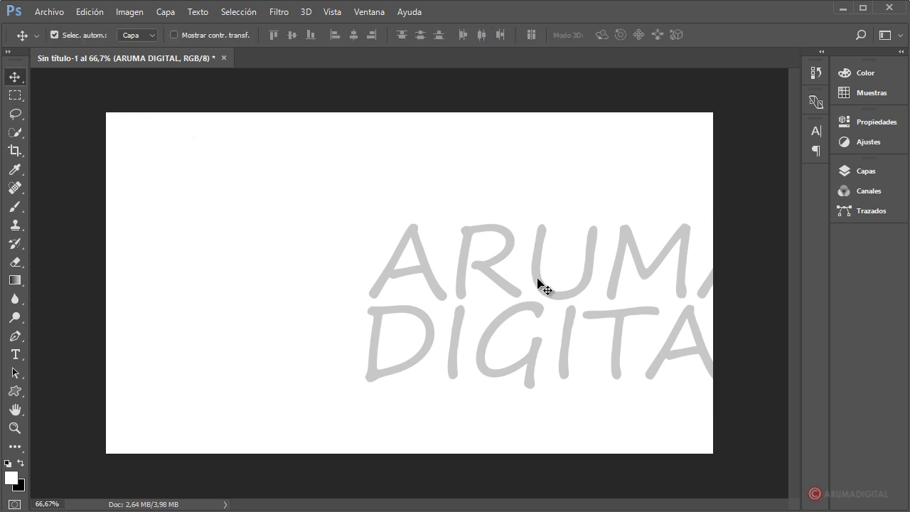
{"action": "mouse_move", "coordinate": [538, 281]}
{"action": "left_mouse_down"}
{"action": "mouse_move", "coordinate": [447, 254]}
{"action": "mouse_move", "coordinate": [376, 248]}
{"action": "mouse_move", "coordinate": [377, 257]}
{"action": "left_mouse_up"}
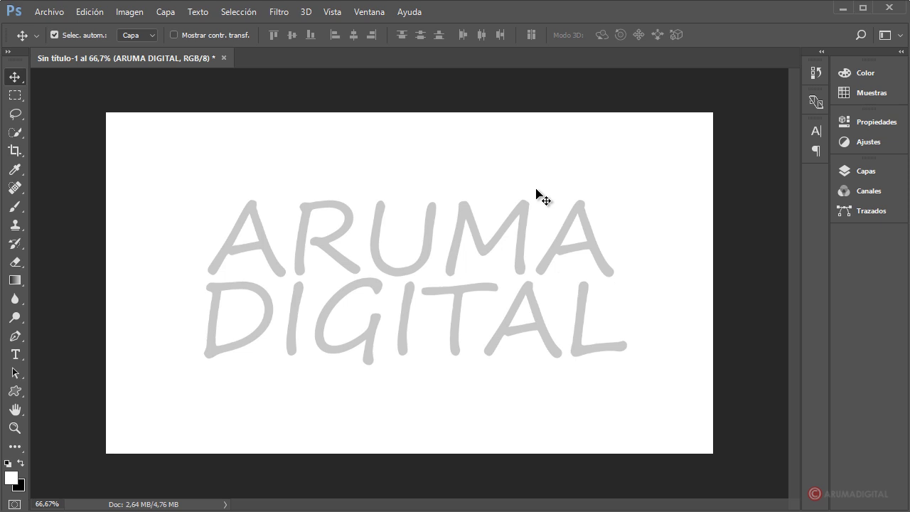
Step: Extrude the ARUMA DIGITAL text into a 3D object with 0.86 cm depth
{"action": "left_click", "coordinate": [305, 15]}
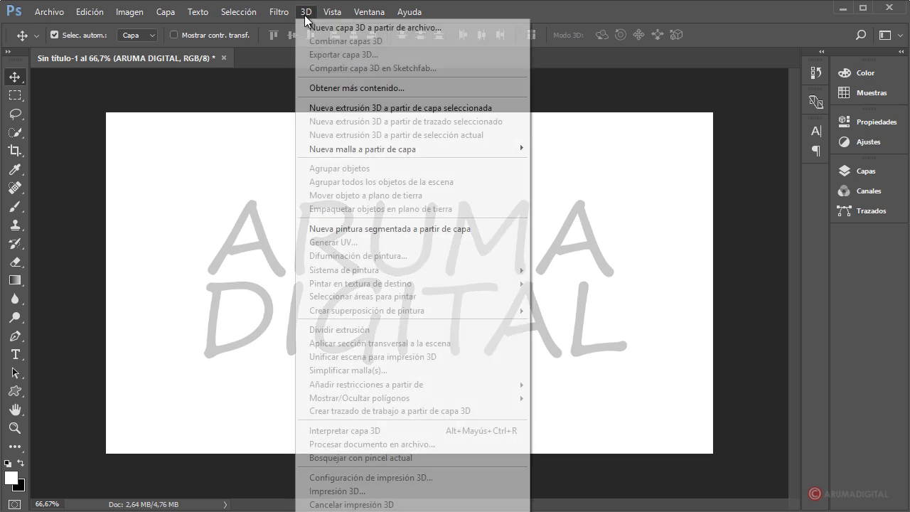
{"action": "left_click", "coordinate": [338, 111]}
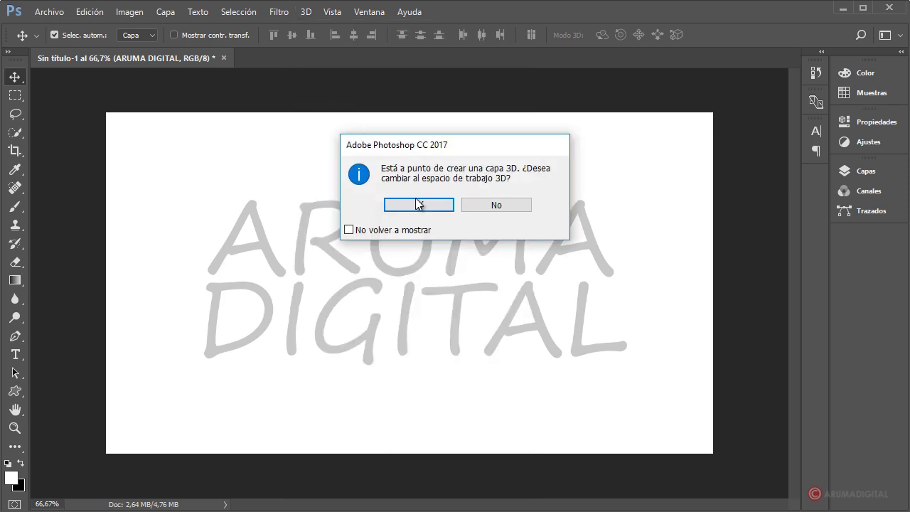
{"action": "left_click", "coordinate": [423, 206]}
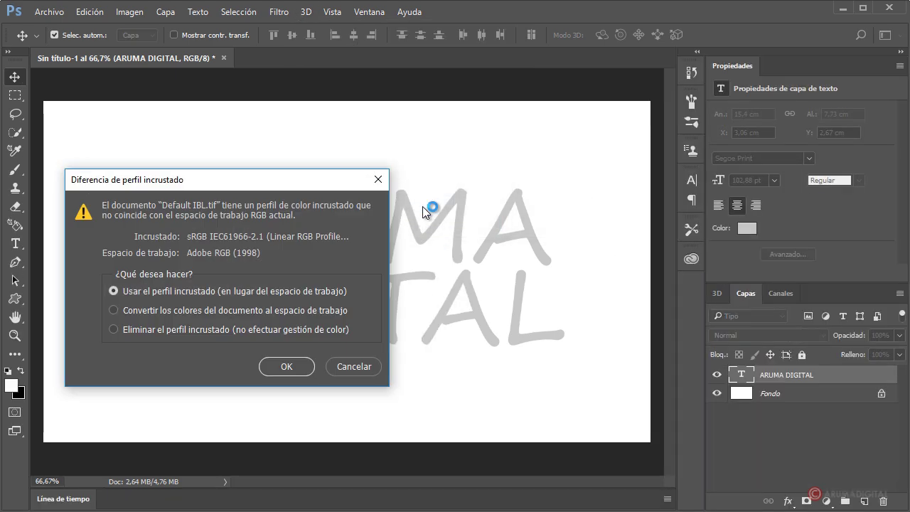
{"action": "left_click", "coordinate": [272, 368]}
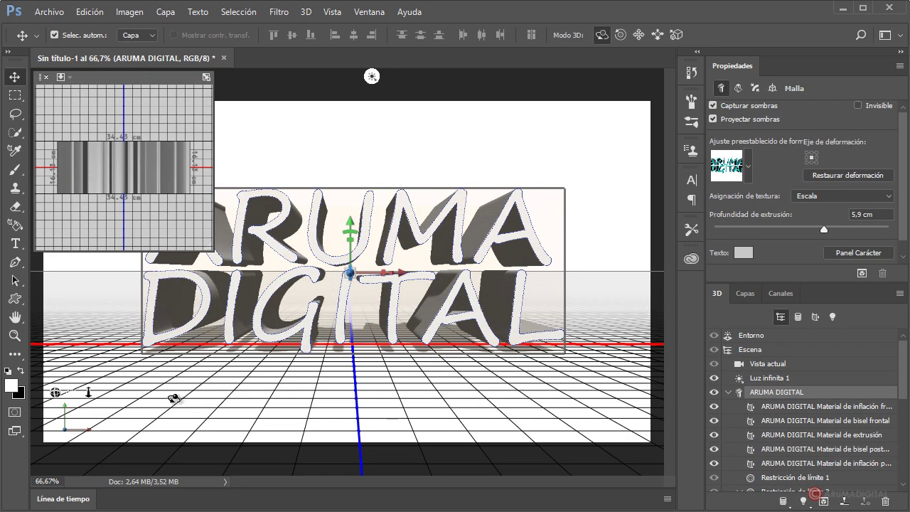
{"action": "left_click_drag", "start_coordinate": [67, 395], "coordinate": [92, 398]}
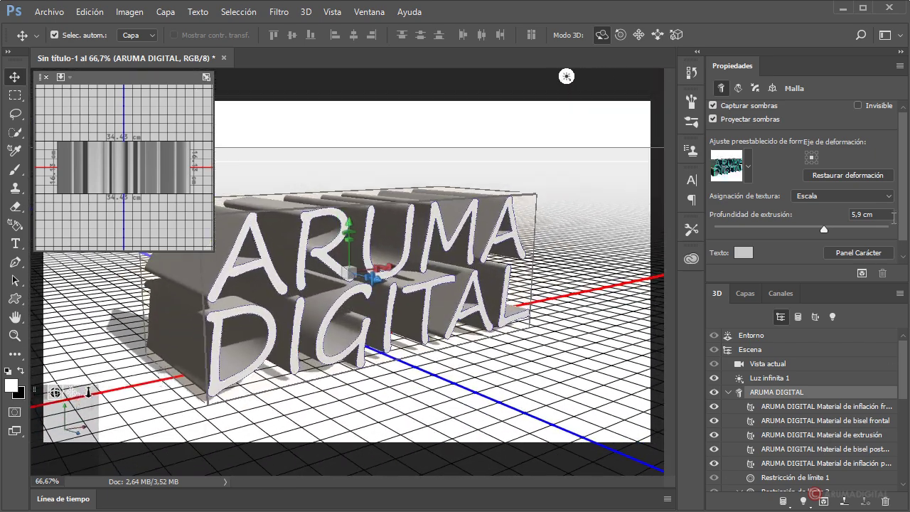
{"action": "left_click_drag", "start_coordinate": [825, 229], "coordinate": [805, 229]}
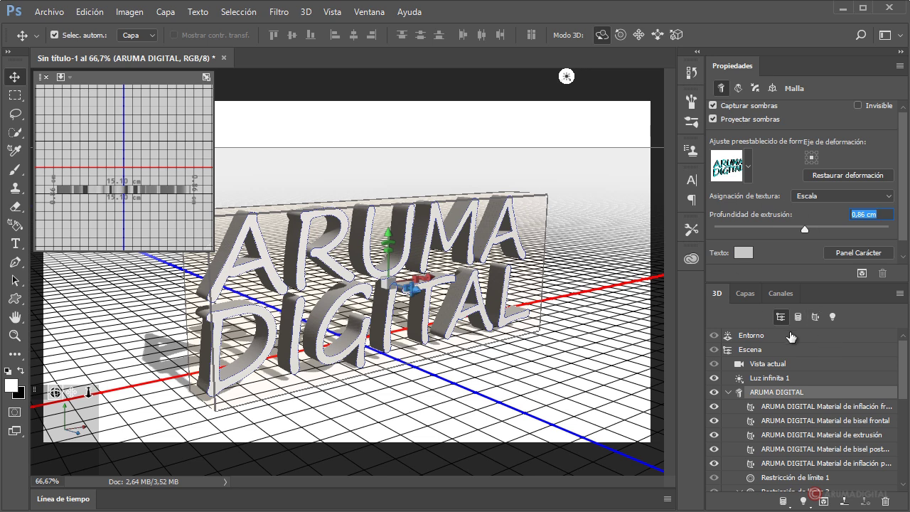
Step: Try unlit, flat, constant and bounding-box surface styles on the scene, settling on Bosquejar
{"action": "left_click", "coordinate": [751, 352]}
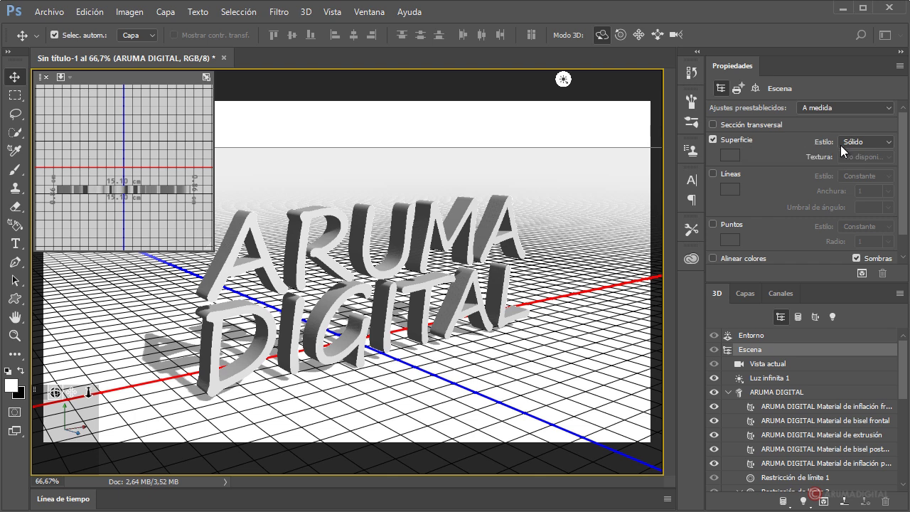
{"action": "left_click", "coordinate": [884, 147]}
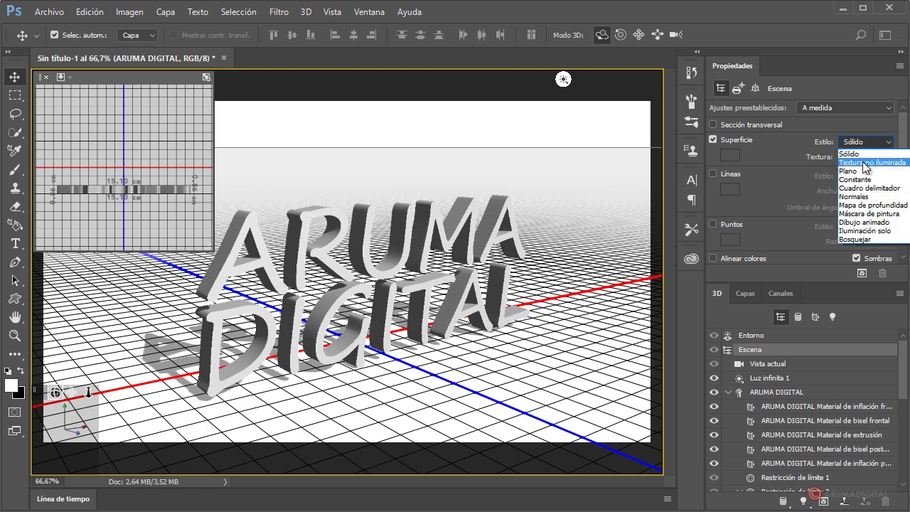
{"action": "left_click", "coordinate": [871, 162]}
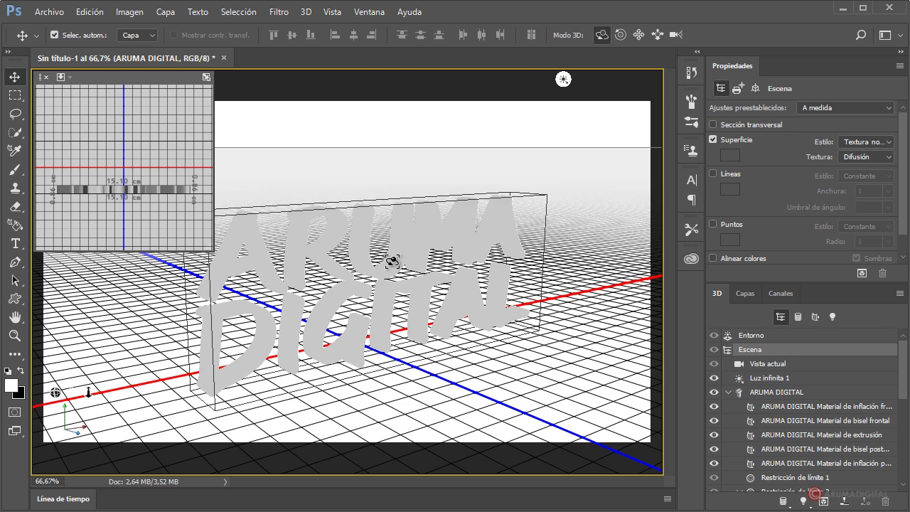
{"action": "left_click", "coordinate": [881, 145]}
{"action": "left_click", "coordinate": [853, 171]}
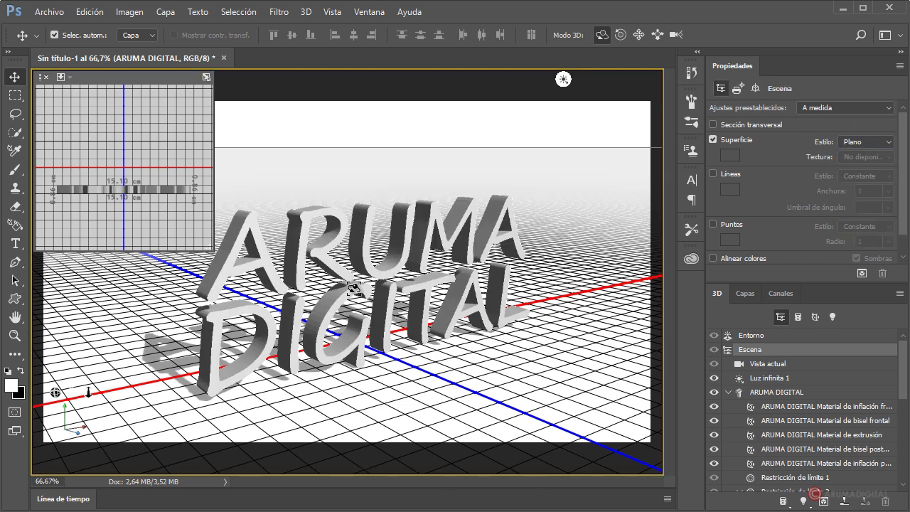
{"action": "left_click", "coordinate": [871, 142]}
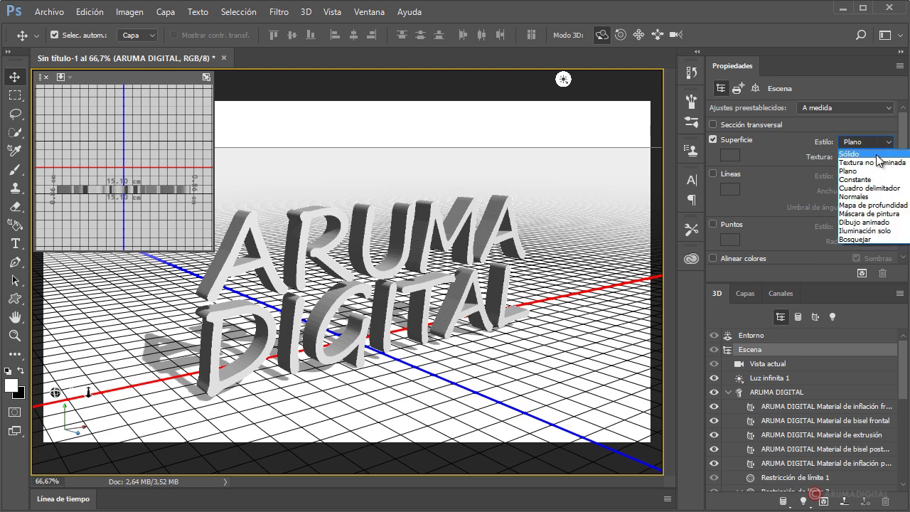
{"action": "left_click", "coordinate": [856, 181]}
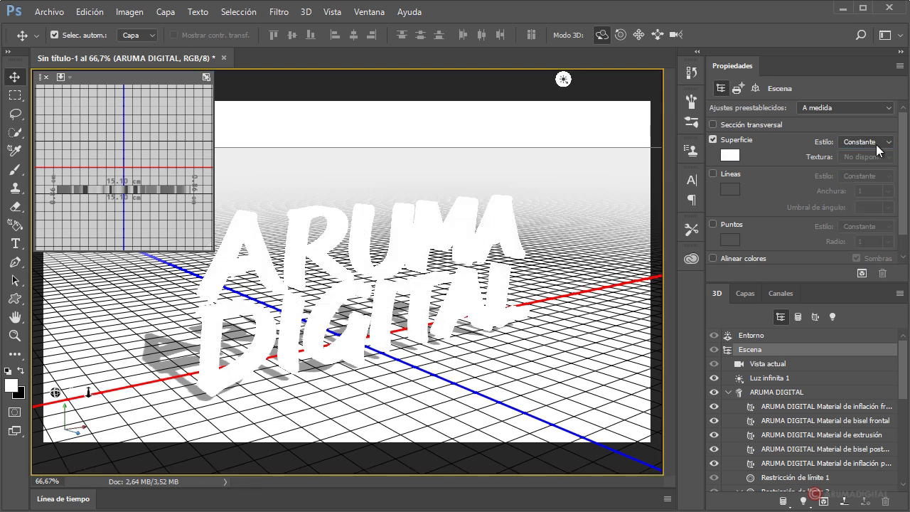
{"action": "left_click", "coordinate": [872, 143]}
{"action": "left_click", "coordinate": [862, 187]}
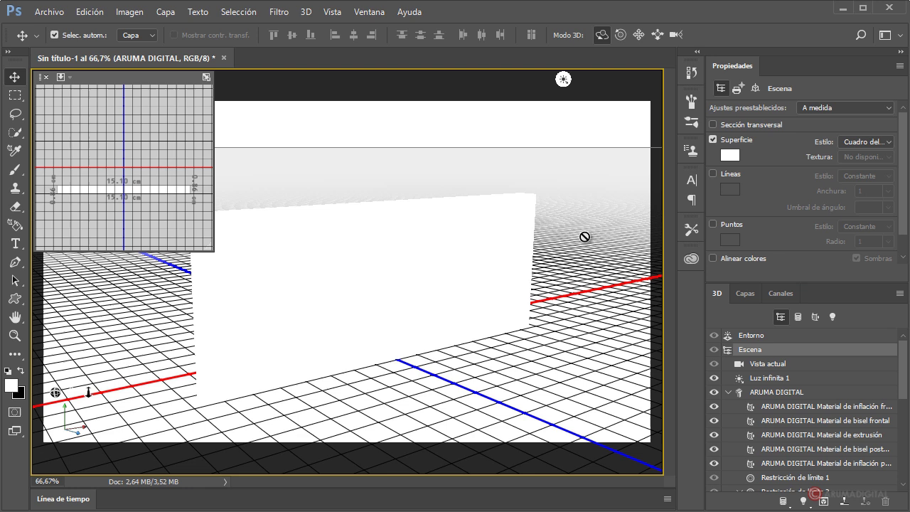
{"action": "left_click", "coordinate": [876, 144]}
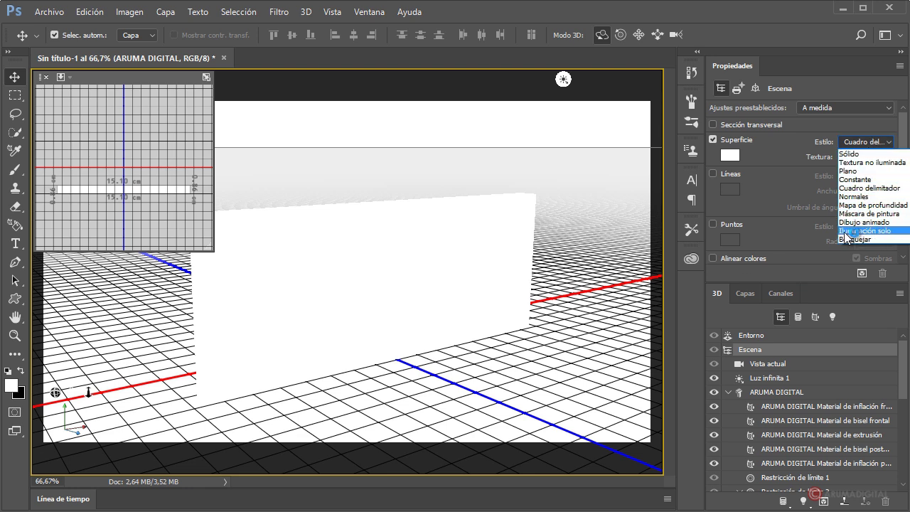
{"action": "left_click", "coordinate": [854, 240]}
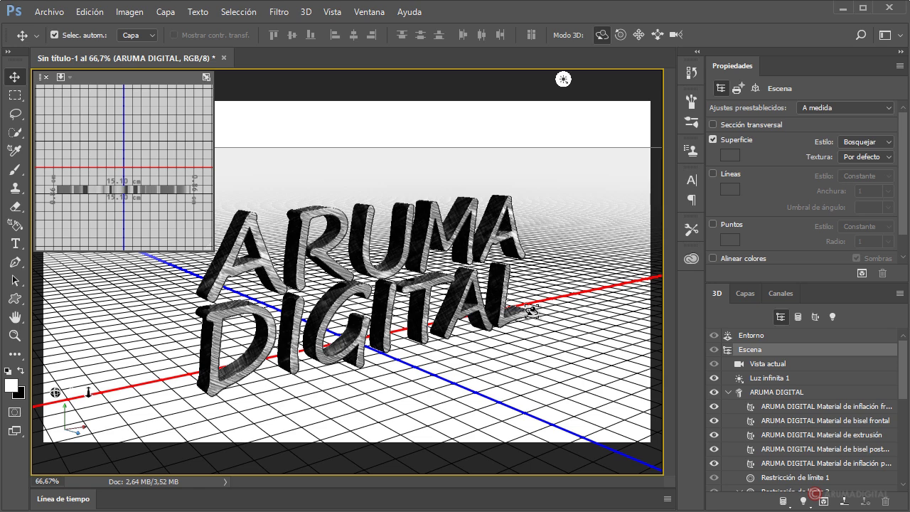
Step: Set the Entorno IBL intensity to 119% and turn off its shadow
{"action": "left_click", "coordinate": [751, 336]}
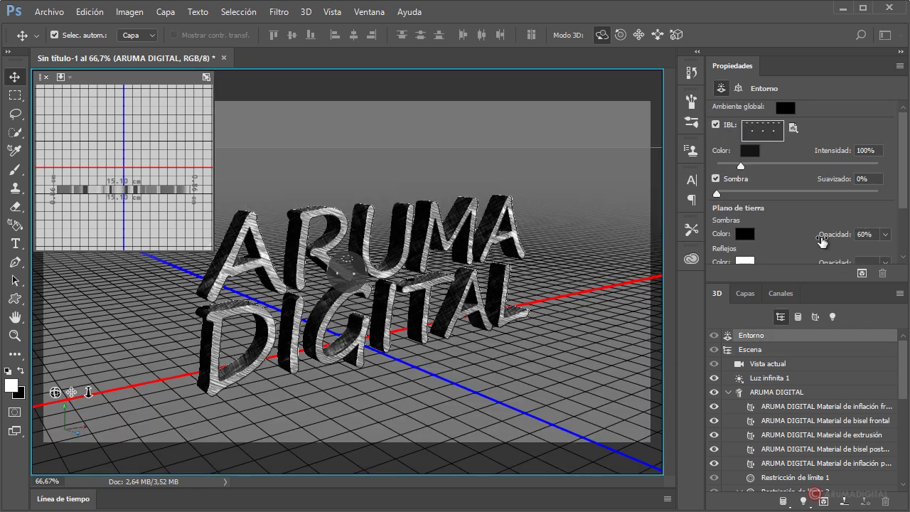
{"action": "left_click_drag", "start_coordinate": [740, 165], "coordinate": [759, 166]}
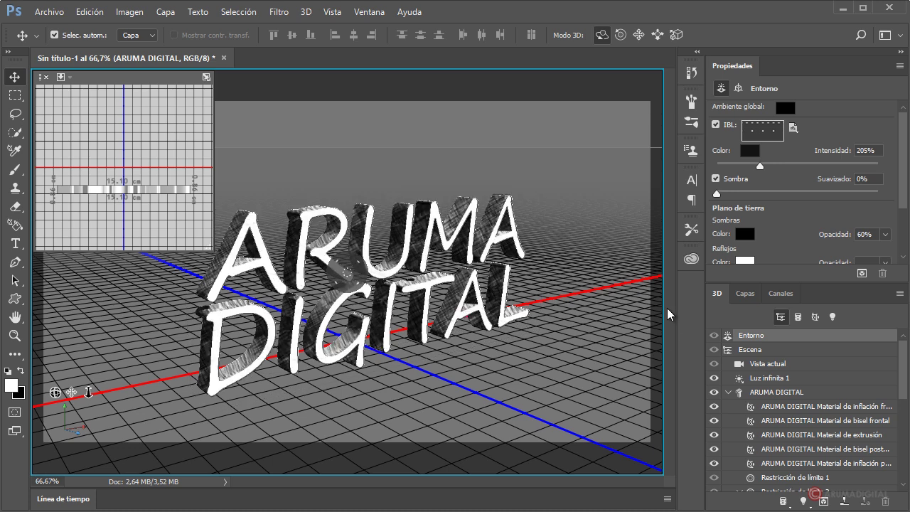
{"action": "left_click_drag", "start_coordinate": [761, 166], "coordinate": [744, 166]}
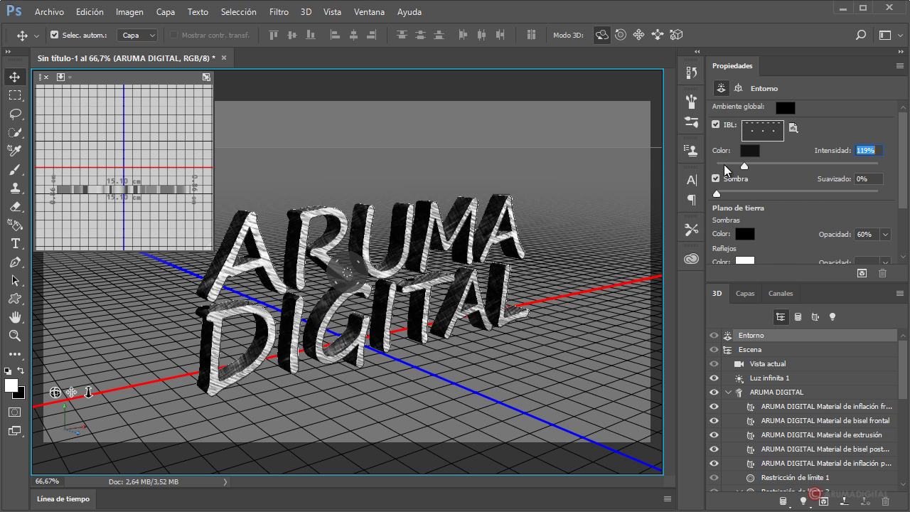
{"action": "left_click", "coordinate": [717, 179]}
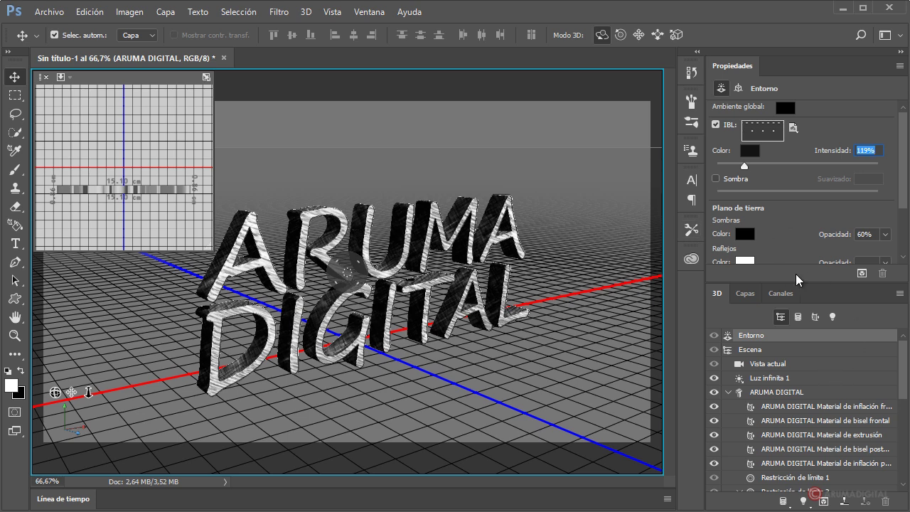
{"action": "scroll", "coordinate": [799, 263], "scroll_direction": "down", "scroll_amount": 1}
{"action": "scroll", "coordinate": [800, 250], "scroll_direction": "down", "scroll_amount": 1}
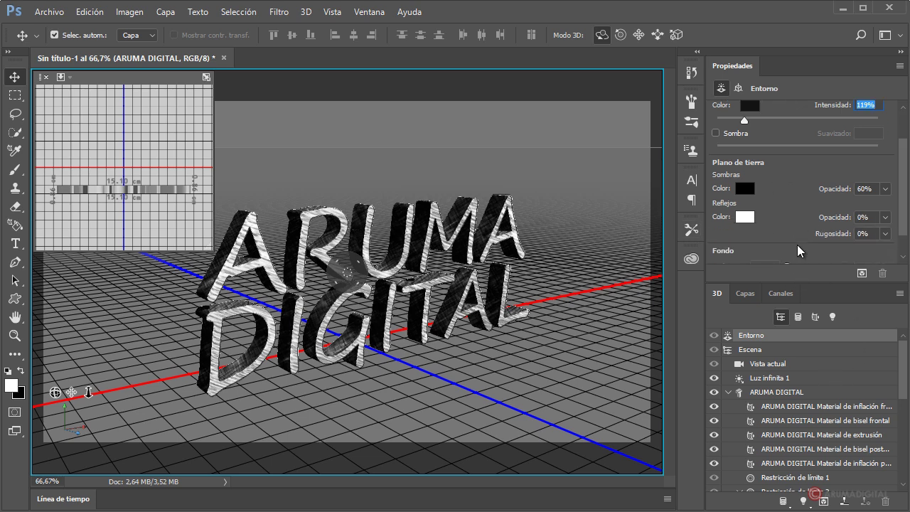
{"action": "scroll", "coordinate": [800, 251], "scroll_direction": "down", "scroll_amount": 1}
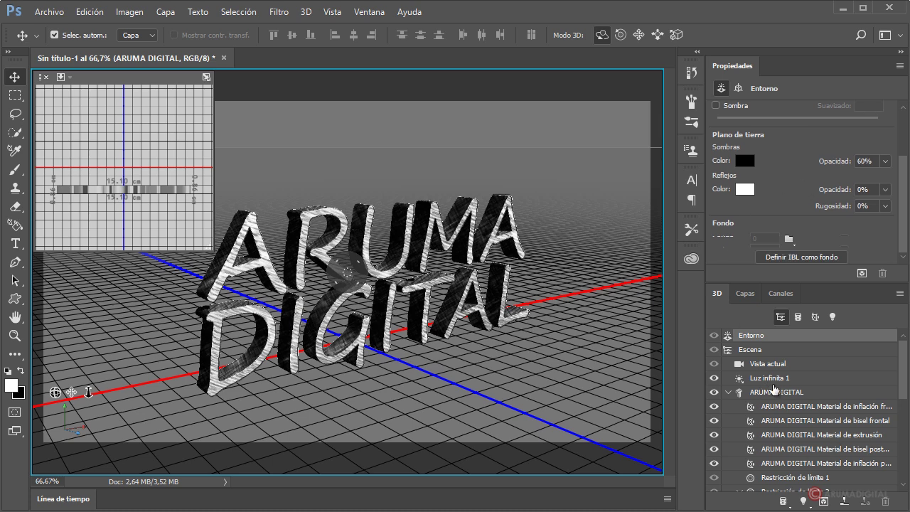
Step: Rotate Luz infinita 1 to relight the text and soften its shadow to about 30%
{"action": "left_click", "coordinate": [769, 383]}
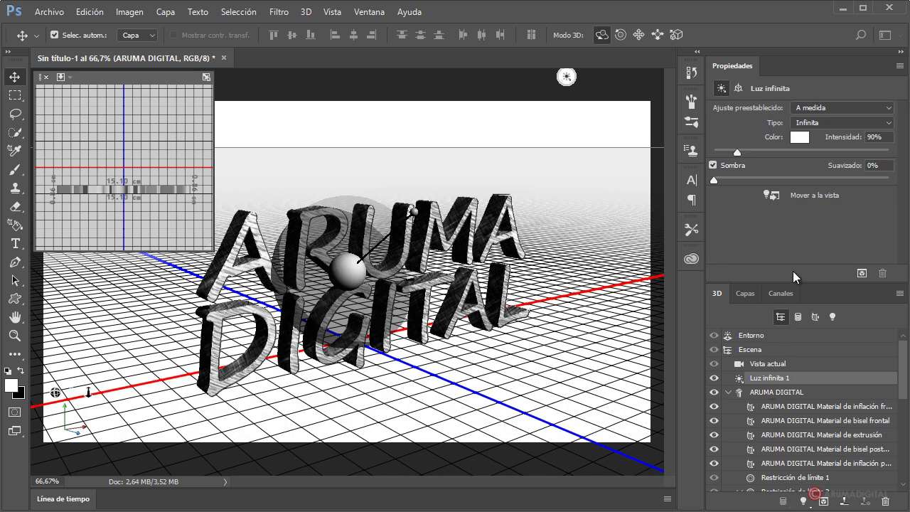
{"action": "mouse_move", "coordinate": [395, 251]}
{"action": "left_mouse_down"}
{"action": "mouse_move", "coordinate": [290, 251]}
{"action": "mouse_move", "coordinate": [299, 265]}
{"action": "mouse_move", "coordinate": [313, 263]}
{"action": "left_mouse_up"}
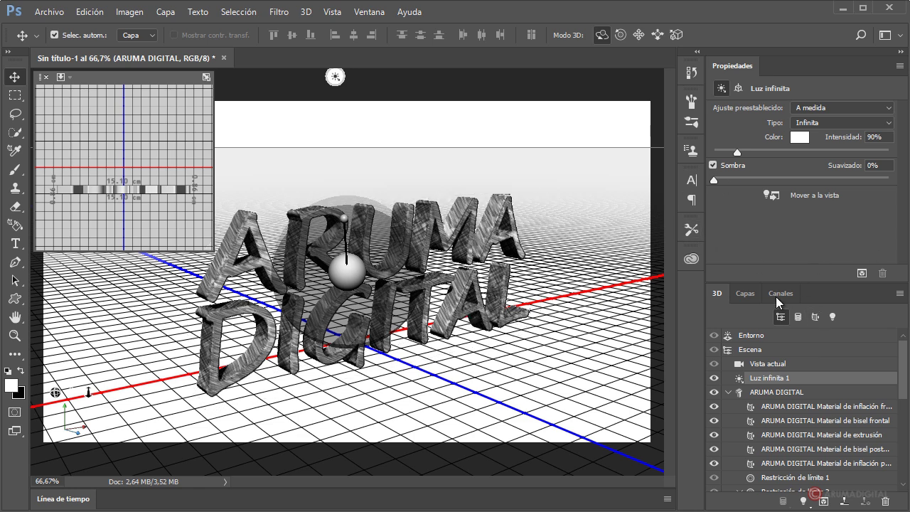
{"action": "left_click", "coordinate": [714, 166]}
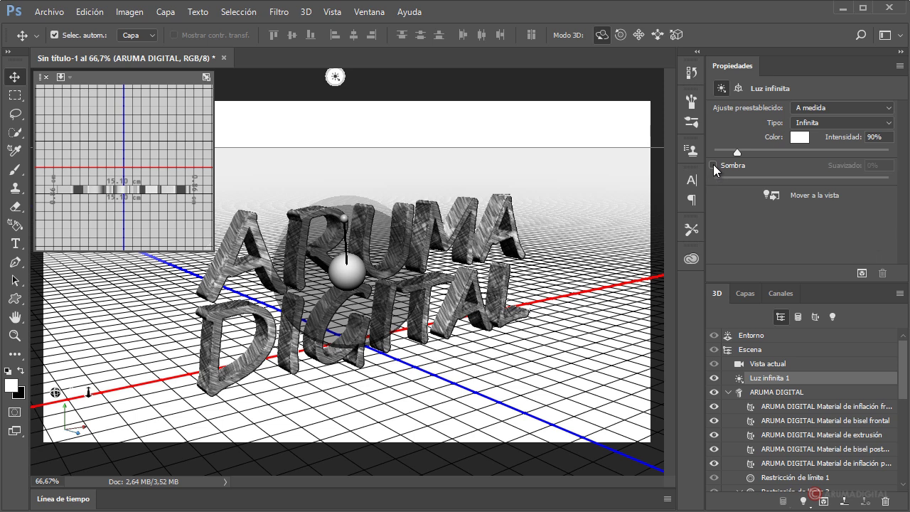
{"action": "left_click", "coordinate": [714, 165]}
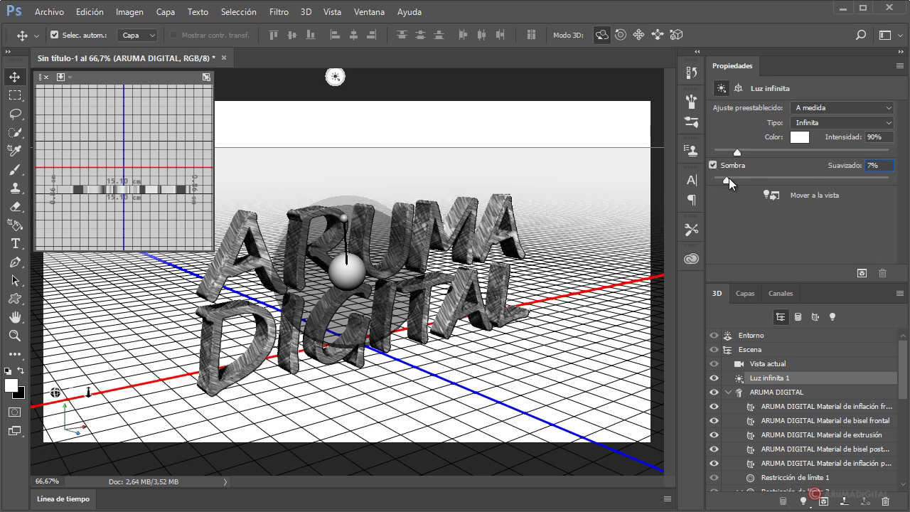
{"action": "left_click_drag", "start_coordinate": [729, 177], "coordinate": [759, 180]}
{"action": "left_click_drag", "start_coordinate": [762, 182], "coordinate": [767, 180]}
{"action": "left_click_drag", "start_coordinate": [755, 444], "coordinate": [786, 507]}
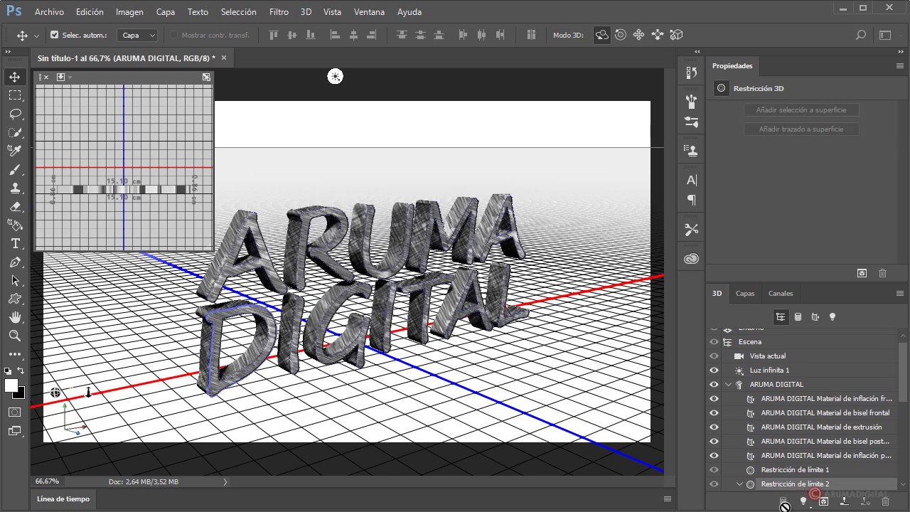
Step: Merge the Sombrero hat model into the ARUMA DIGITAL scene, keeping its colour profile
{"action": "left_click", "coordinate": [775, 385]}
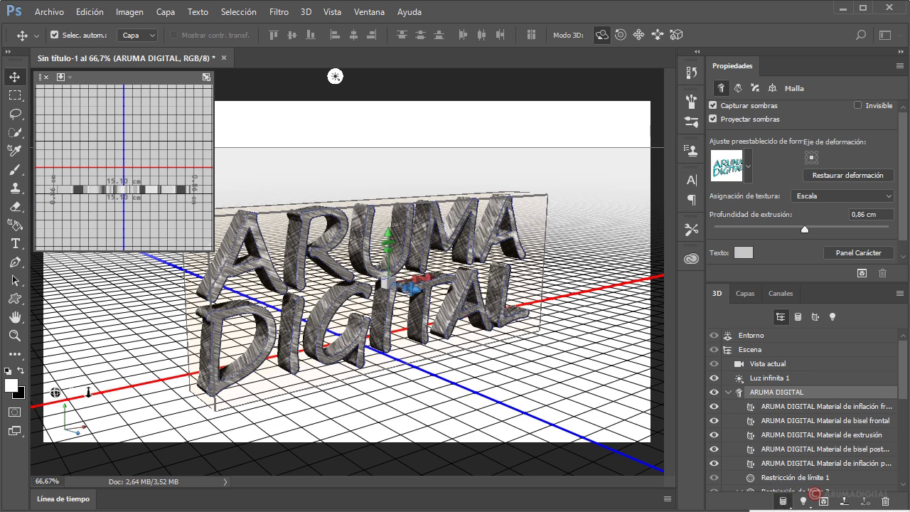
{"action": "left_click", "coordinate": [784, 502]}
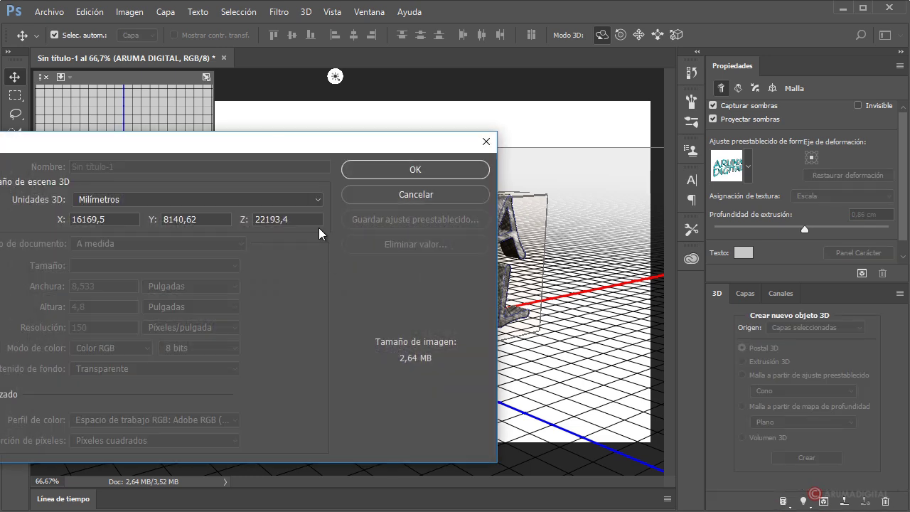
{"action": "left_click", "coordinate": [501, 150]}
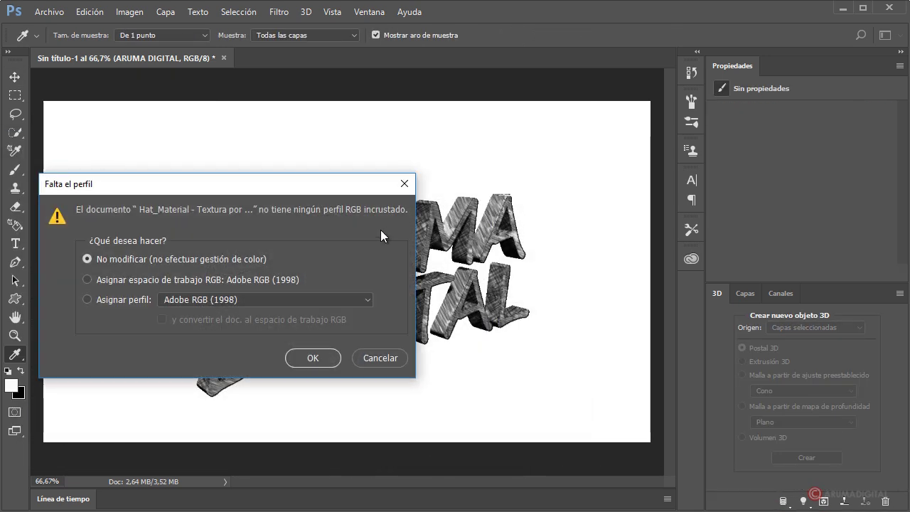
{"action": "left_click", "coordinate": [313, 358]}
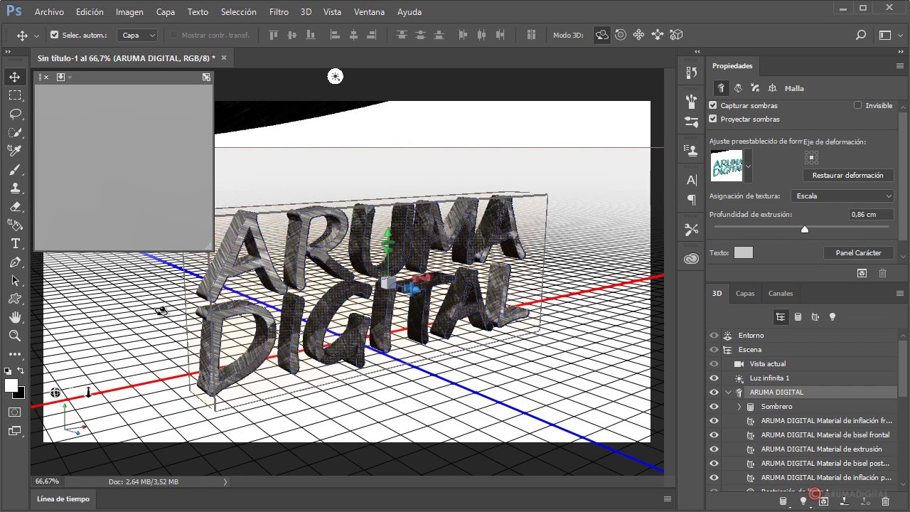
{"action": "left_click", "coordinate": [238, 121]}
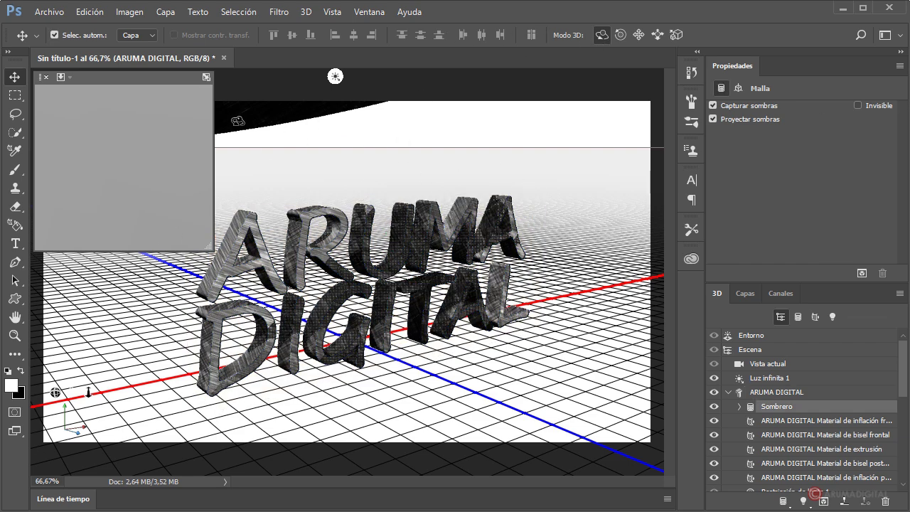
{"action": "left_click", "coordinate": [247, 114]}
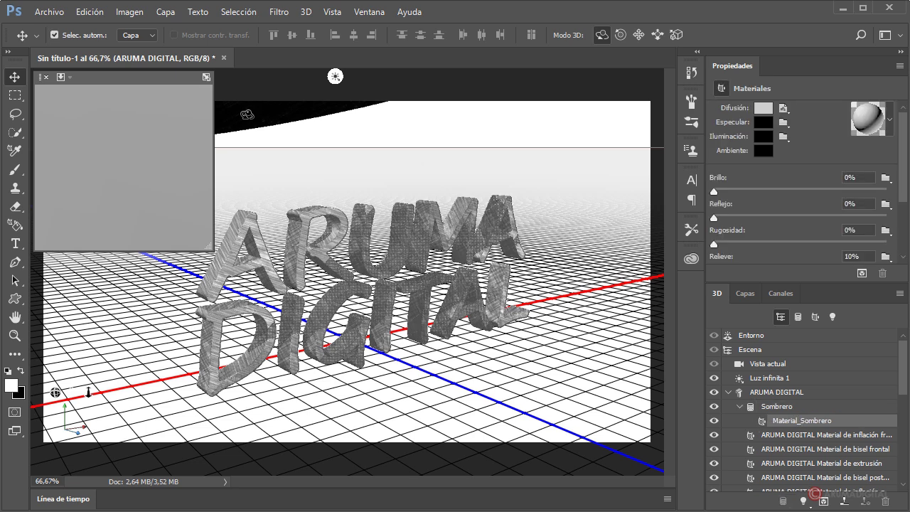
Step: Set the Sombrero mesh position to X 0, Y 0, Z 0 in Coordenadas
{"action": "left_click", "coordinate": [770, 412]}
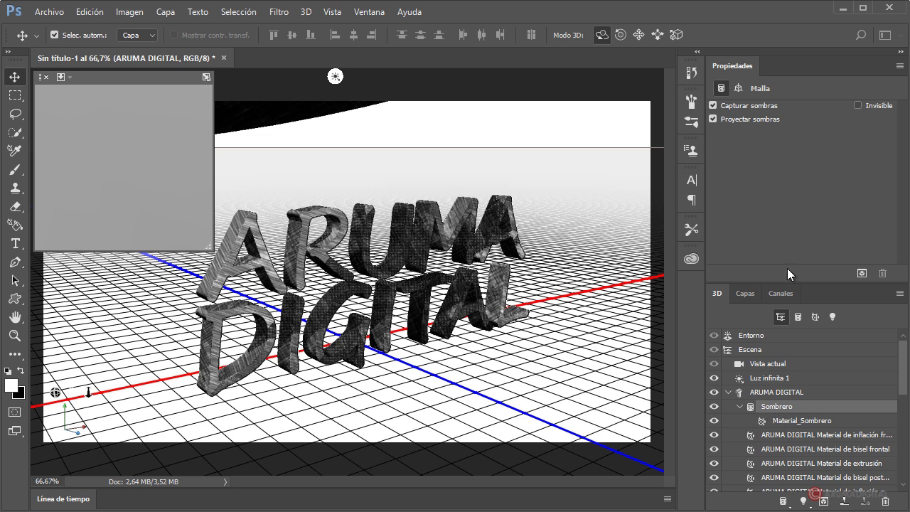
{"action": "left_click", "coordinate": [740, 89]}
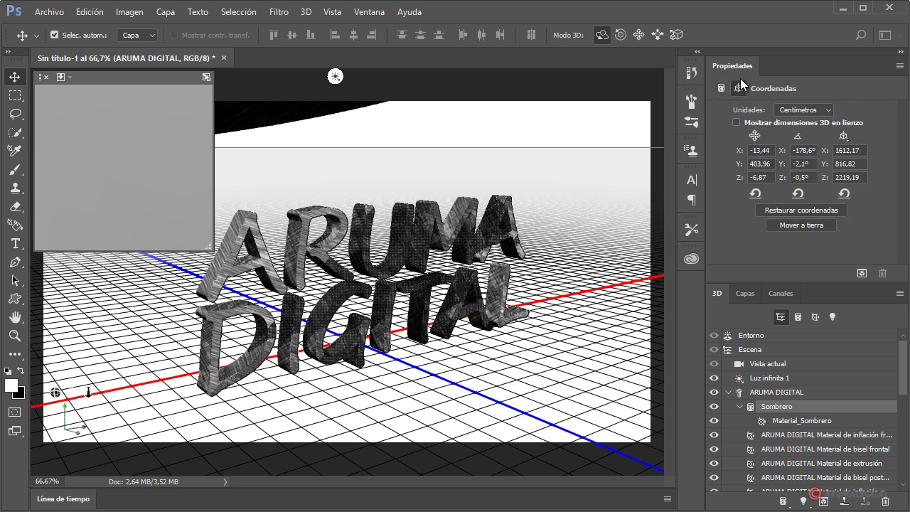
{"action": "left_click", "coordinate": [772, 150]}
{"action": "type", "text": "0"}
{"action": "key", "text": "Tab"}
{"action": "type", "text": "0"}
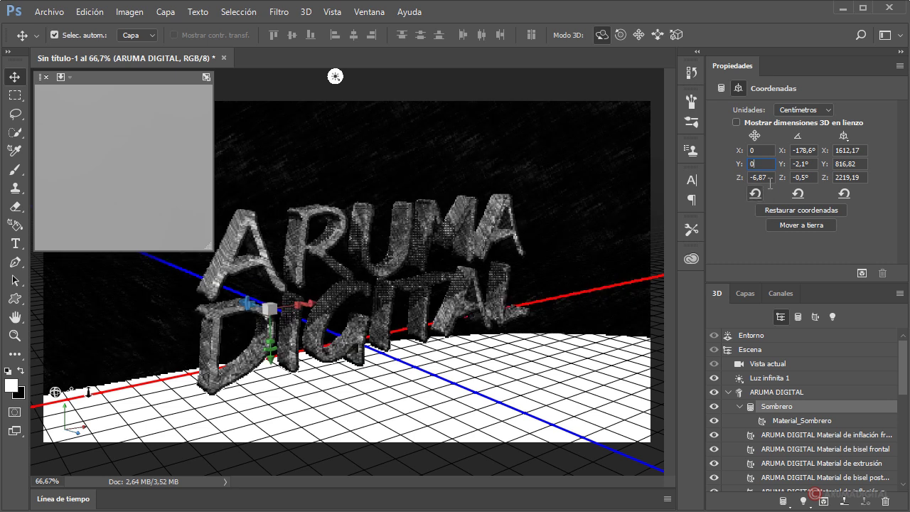
{"action": "type", "text": "0"}
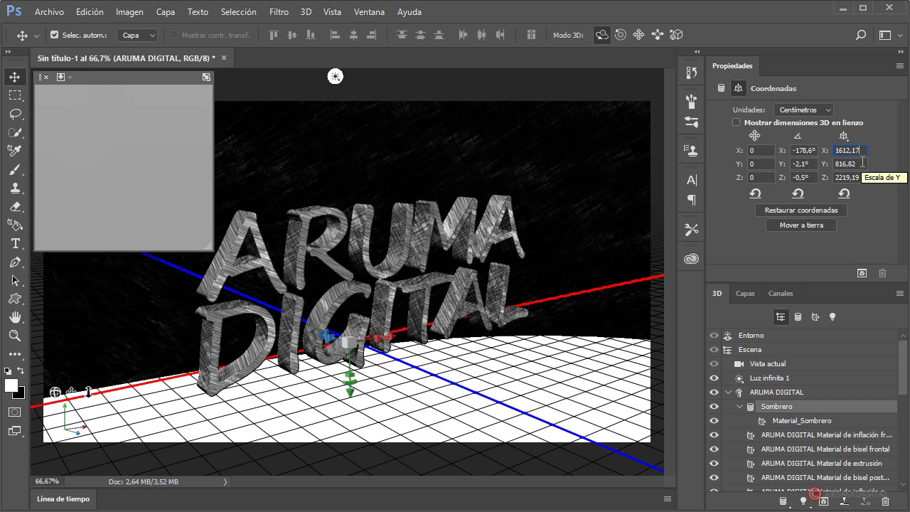
{"action": "key", "text": "Return"}
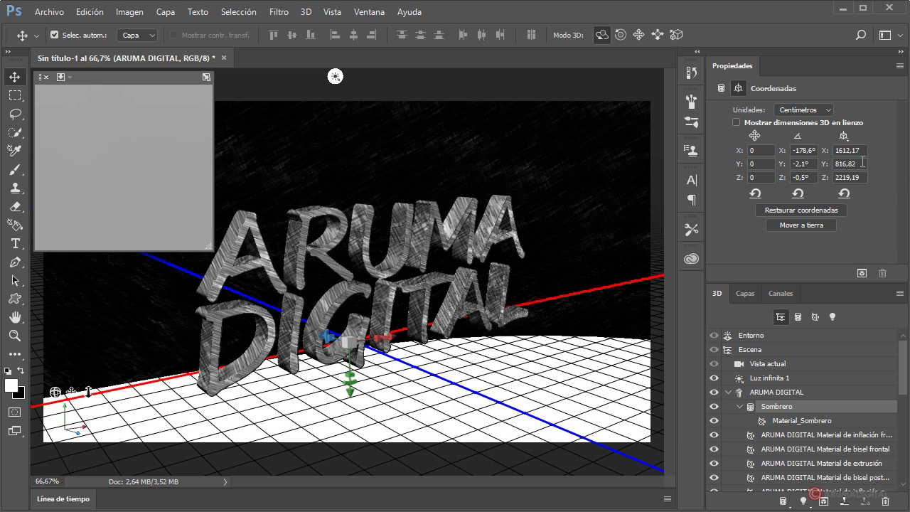
Step: Drag the gizmo's uniform-scale handle repeatedly to shrink the Sombrero hat
{"action": "mouse_move", "coordinate": [348, 342]}
{"action": "left_mouse_down"}
{"action": "mouse_move", "coordinate": [350, 384]}
{"action": "mouse_move", "coordinate": [327, 396]}
{"action": "left_mouse_up"}
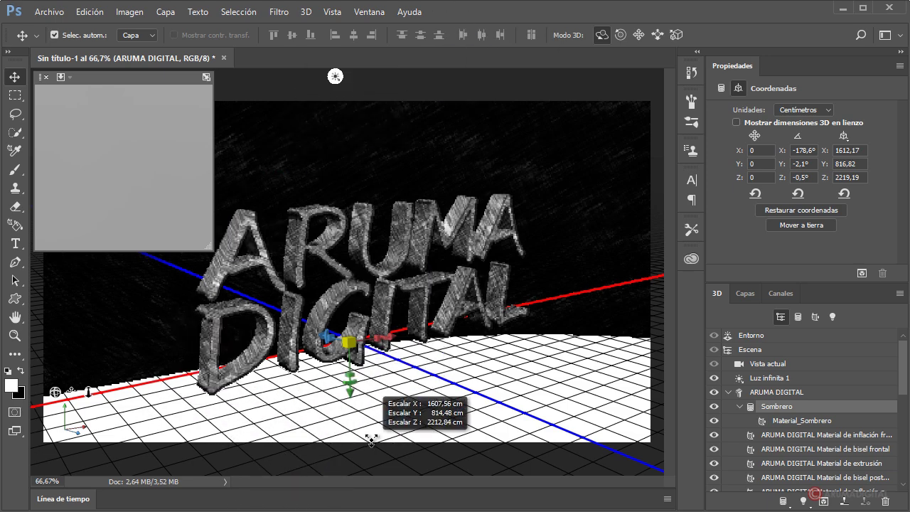
{"action": "mouse_move", "coordinate": [327, 396]}
{"action": "left_mouse_down"}
{"action": "mouse_move", "coordinate": [72, 413]}
{"action": "mouse_move", "coordinate": [89, 229]}
{"action": "left_mouse_up"}
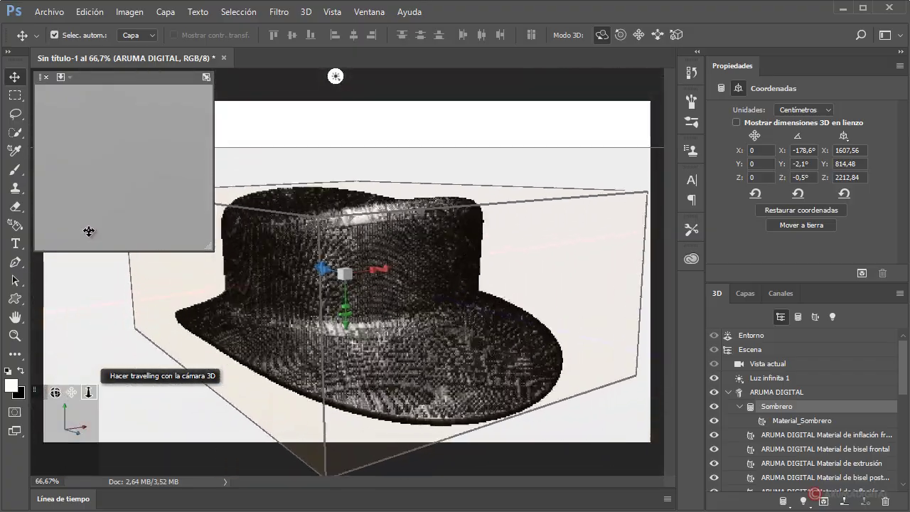
{"action": "left_click_drag", "start_coordinate": [345, 273], "coordinate": [345, 493]}
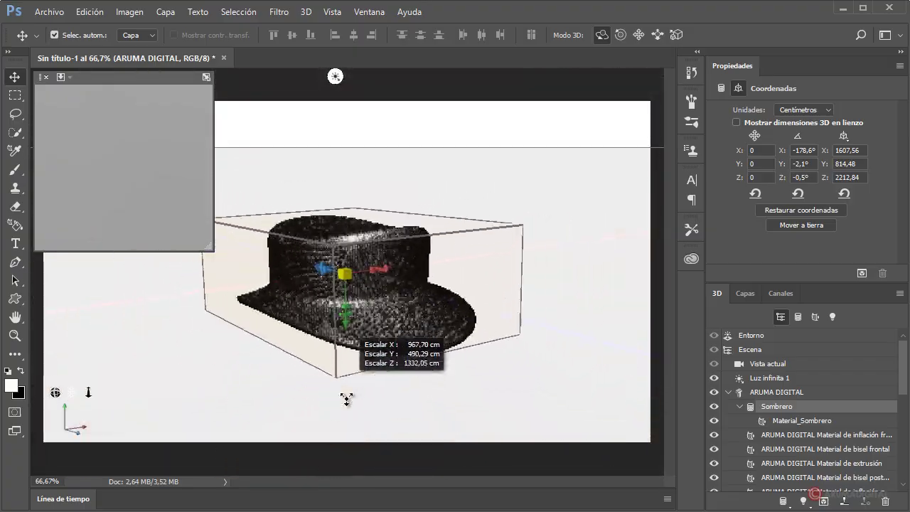
{"action": "left_click_drag", "start_coordinate": [344, 273], "coordinate": [346, 370]}
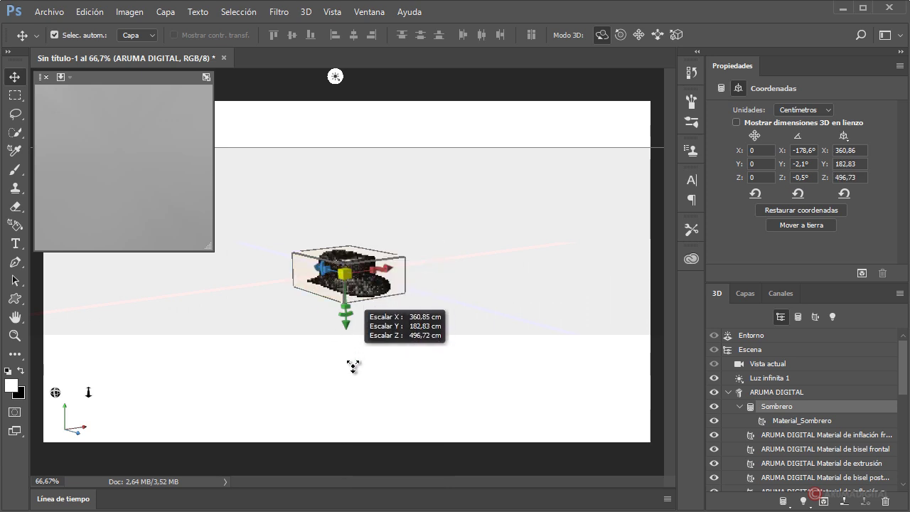
{"action": "mouse_move", "coordinate": [344, 273]}
{"action": "left_mouse_down"}
{"action": "mouse_move", "coordinate": [327, 355]}
{"action": "mouse_move", "coordinate": [342, 140]}
{"action": "left_mouse_up"}
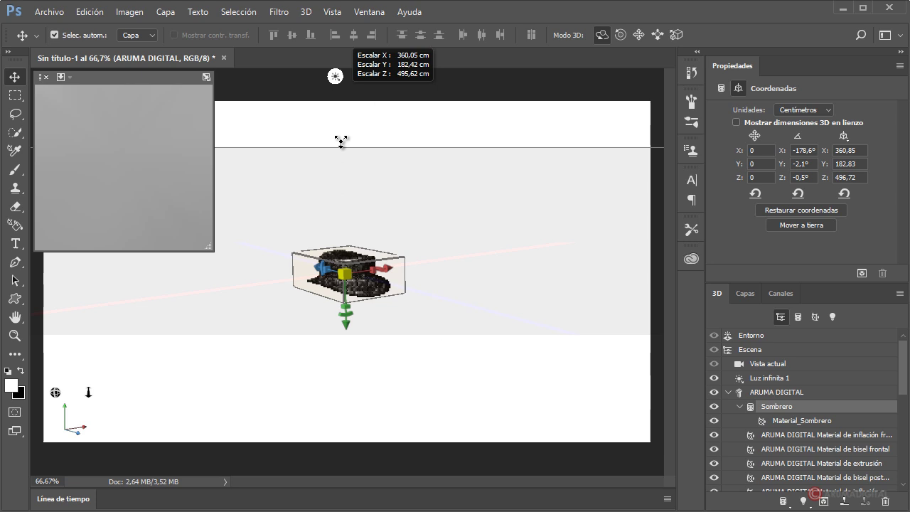
Step: Reselect the hat mesh, bring the camera closer, and scale the hat down further evenly
{"action": "left_click", "coordinate": [366, 285]}
{"action": "left_click", "coordinate": [366, 285]}
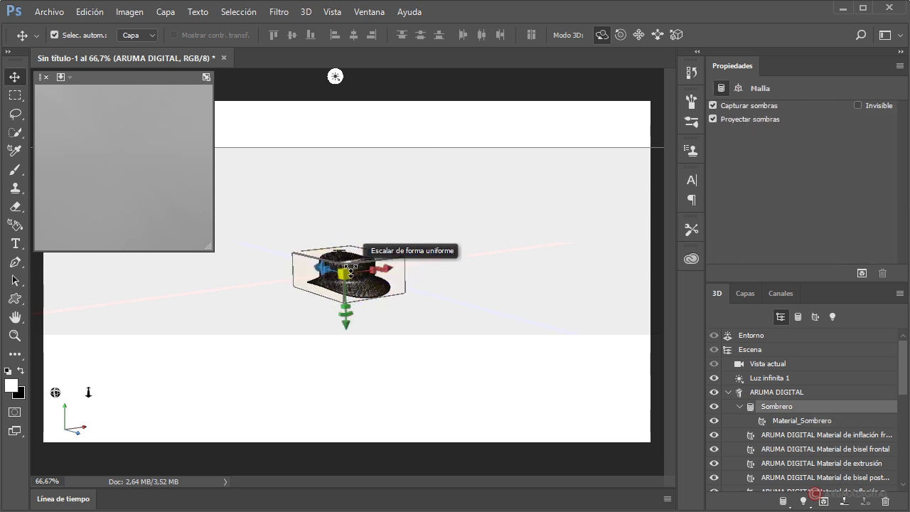
{"action": "mouse_move", "coordinate": [345, 273]}
{"action": "left_mouse_down"}
{"action": "mouse_move", "coordinate": [350, 340]}
{"action": "mouse_move", "coordinate": [187, 274]}
{"action": "left_mouse_up"}
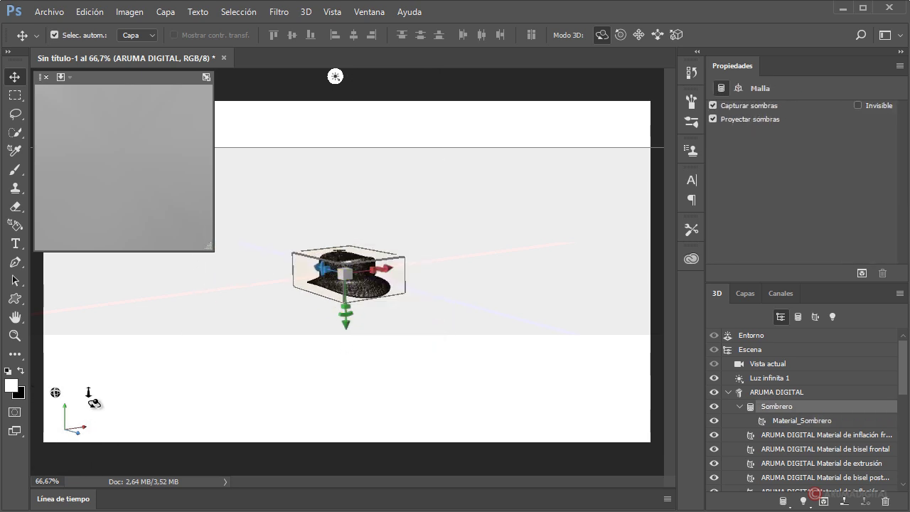
{"action": "left_click_drag", "start_coordinate": [90, 355], "coordinate": [100, 502]}
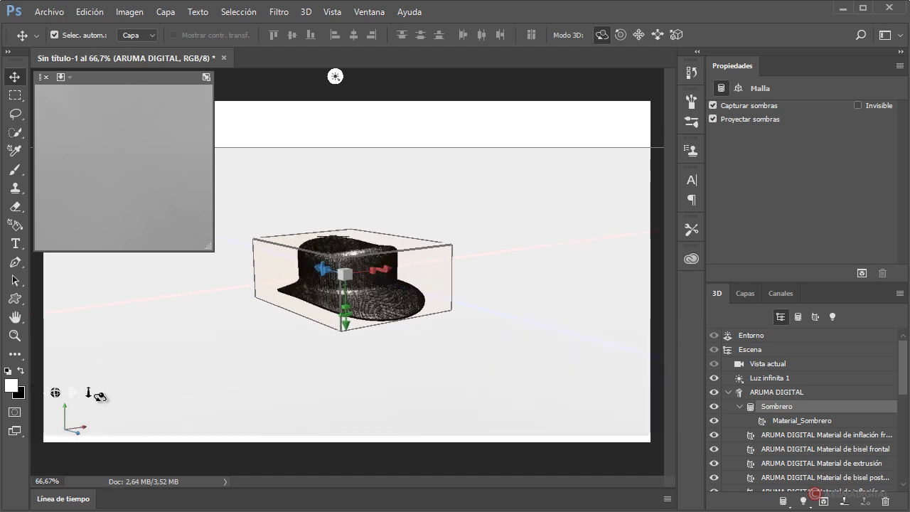
{"action": "left_click", "coordinate": [344, 284]}
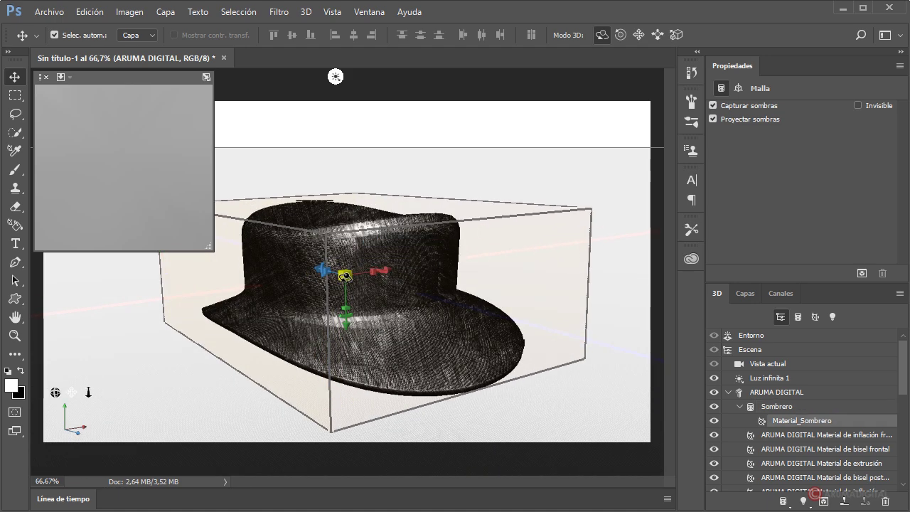
{"action": "left_click", "coordinate": [343, 284]}
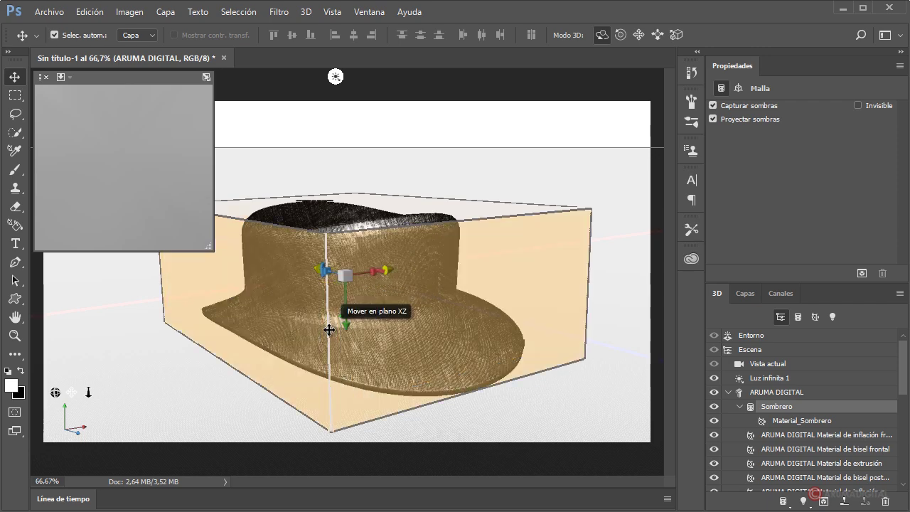
{"action": "left_click", "coordinate": [345, 277]}
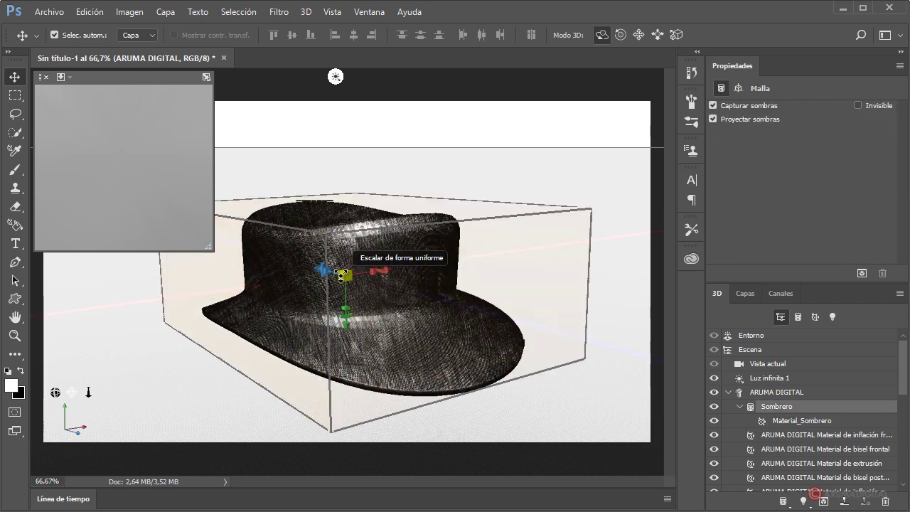
{"action": "mouse_move", "coordinate": [356, 267]}
{"action": "left_mouse_down"}
{"action": "mouse_move", "coordinate": [340, 389]}
{"action": "mouse_move", "coordinate": [367, 503]}
{"action": "mouse_move", "coordinate": [365, 477]}
{"action": "left_mouse_up"}
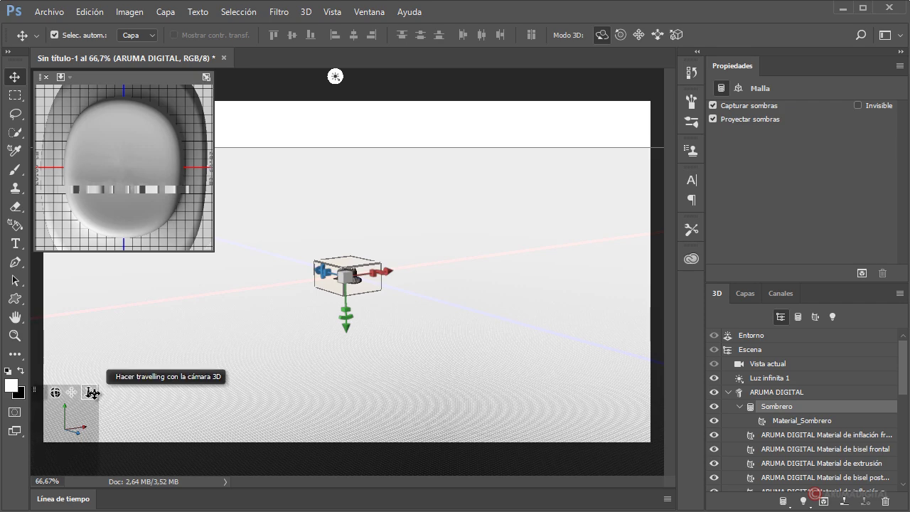
Step: Dolly the camera in, shrink the hat to 10.24×5.19×14.10 cm and move it right of the lettering
{"action": "left_click_drag", "start_coordinate": [96, 402], "coordinate": [99, 476]}
{"action": "left_click_drag", "start_coordinate": [89, 395], "coordinate": [95, 442]}
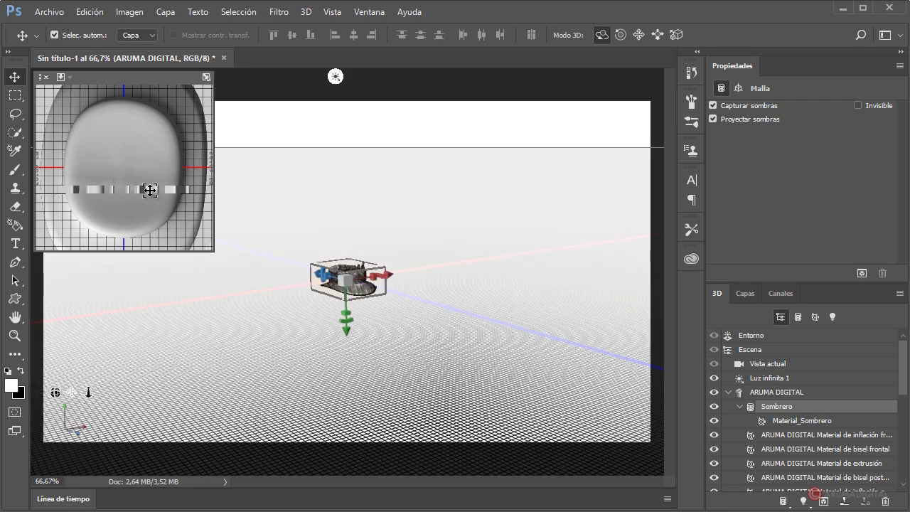
{"action": "mouse_move", "coordinate": [88, 396]}
{"action": "left_mouse_down"}
{"action": "mouse_move", "coordinate": [93, 506]}
{"action": "mouse_move", "coordinate": [105, 498]}
{"action": "left_mouse_up"}
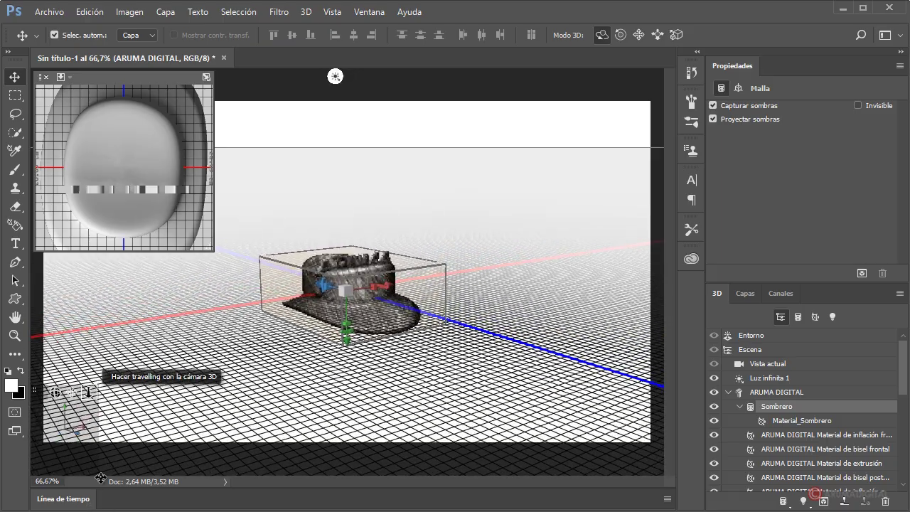
{"action": "left_click_drag", "start_coordinate": [89, 396], "coordinate": [79, 466]}
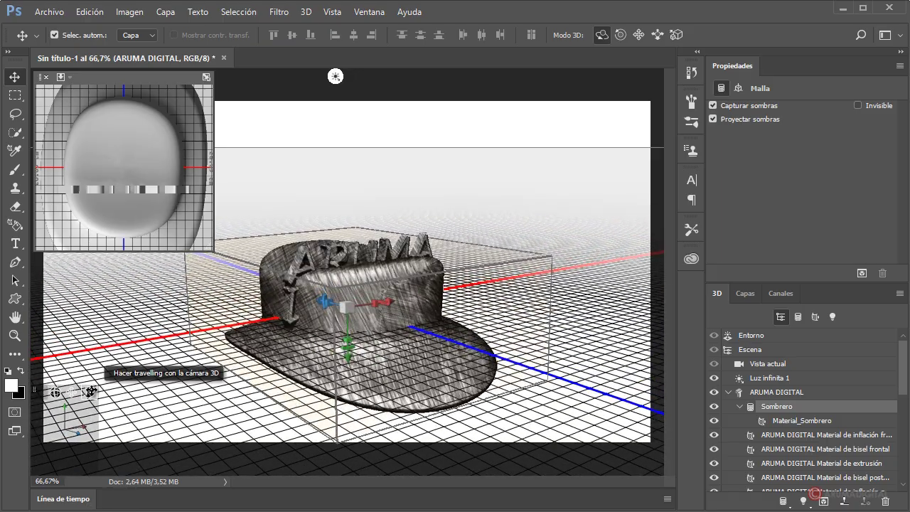
{"action": "left_click_drag", "start_coordinate": [88, 393], "coordinate": [93, 441]}
{"action": "left_click_drag", "start_coordinate": [347, 315], "coordinate": [357, 436]}
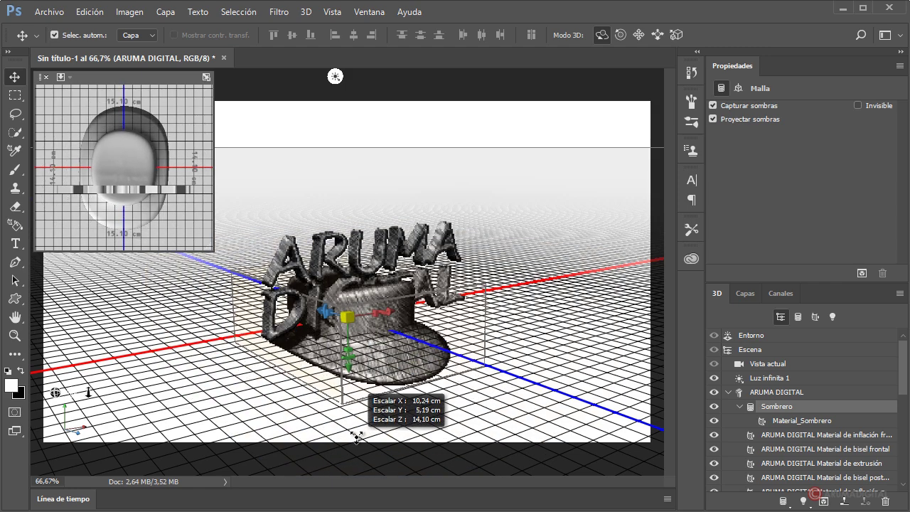
{"action": "mouse_move", "coordinate": [384, 311]}
{"action": "left_mouse_down"}
{"action": "mouse_move", "coordinate": [571, 290]}
{"action": "mouse_move", "coordinate": [577, 271]}
{"action": "mouse_move", "coordinate": [510, 323]}
{"action": "mouse_move", "coordinate": [566, 292]}
{"action": "left_mouse_up"}
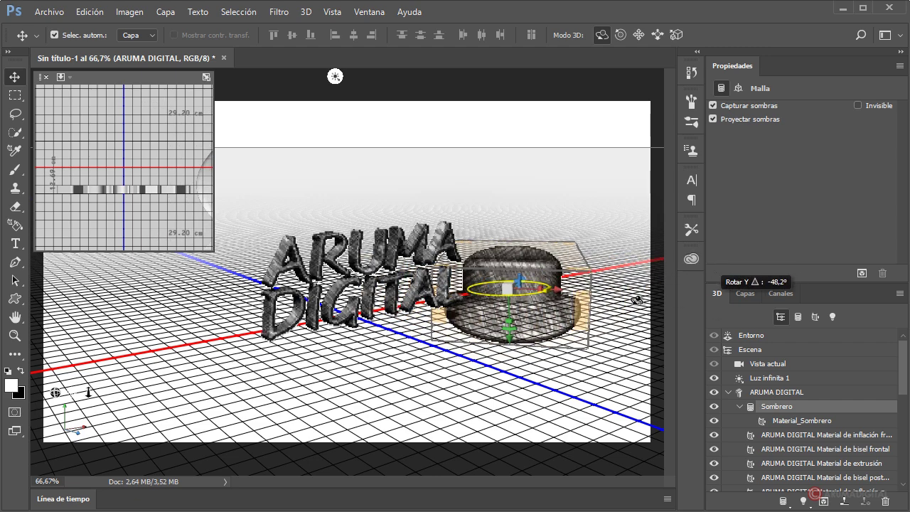
Step: Nudge the hat further right, tilt it upright on X, and reframe the camera on text and hat
{"action": "left_click_drag", "start_coordinate": [562, 290], "coordinate": [587, 302]}
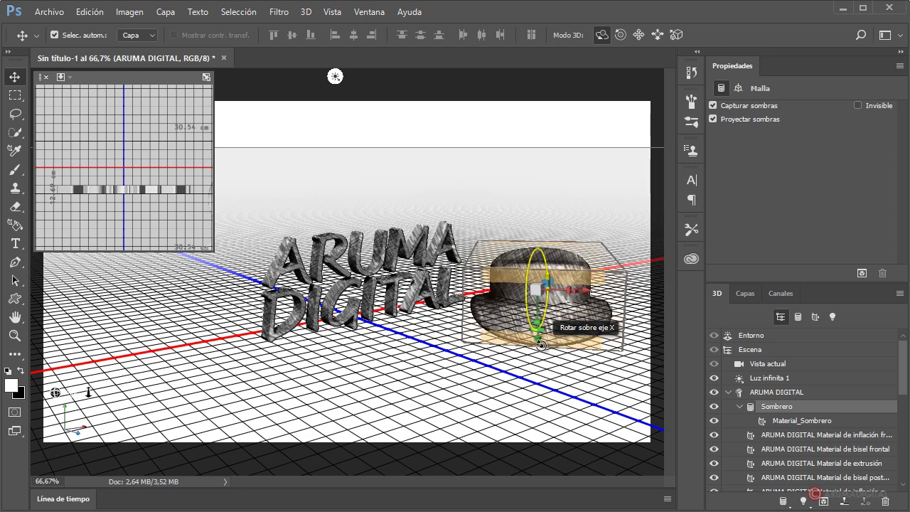
{"action": "mouse_move", "coordinate": [540, 322]}
{"action": "left_mouse_down"}
{"action": "mouse_move", "coordinate": [546, 370]}
{"action": "mouse_move", "coordinate": [542, 311]}
{"action": "left_mouse_up"}
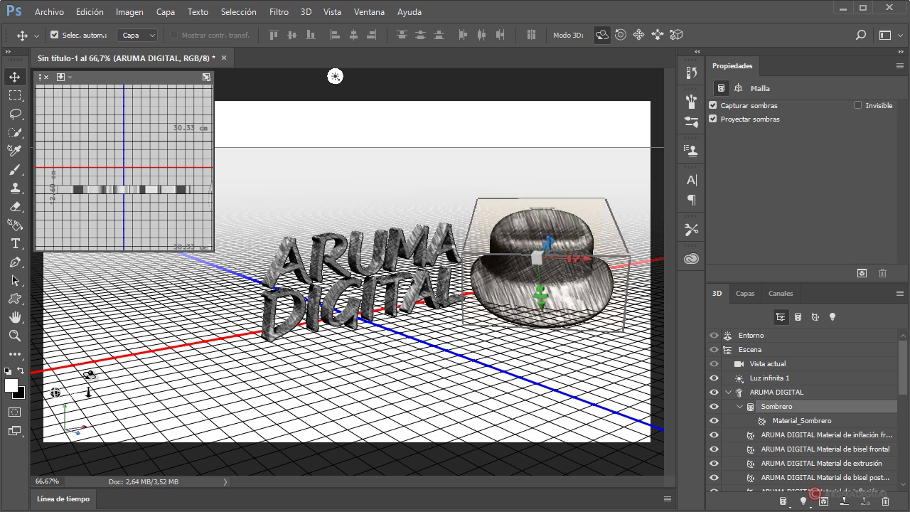
{"action": "mouse_move", "coordinate": [72, 392]}
{"action": "left_mouse_down"}
{"action": "mouse_move", "coordinate": [43, 413]}
{"action": "mouse_move", "coordinate": [57, 398]}
{"action": "mouse_move", "coordinate": [85, 434]}
{"action": "left_mouse_up"}
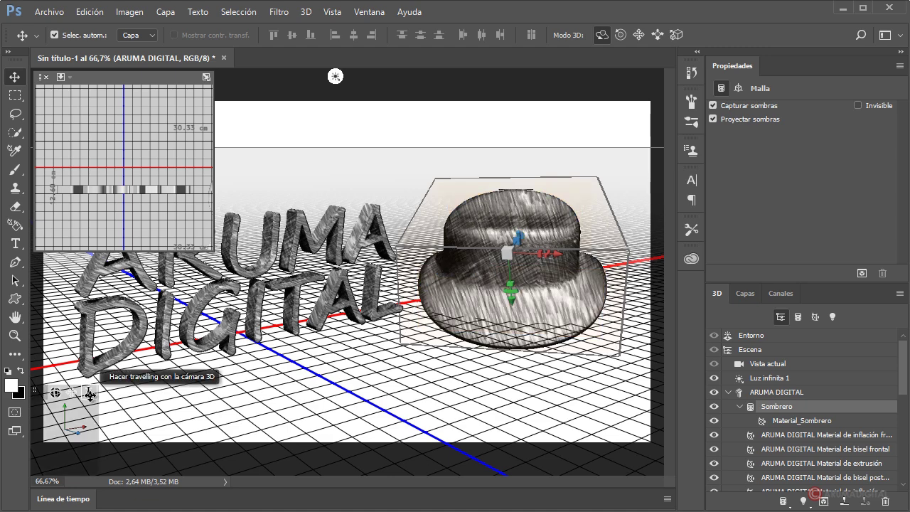
{"action": "left_click_drag", "start_coordinate": [88, 390], "coordinate": [90, 382]}
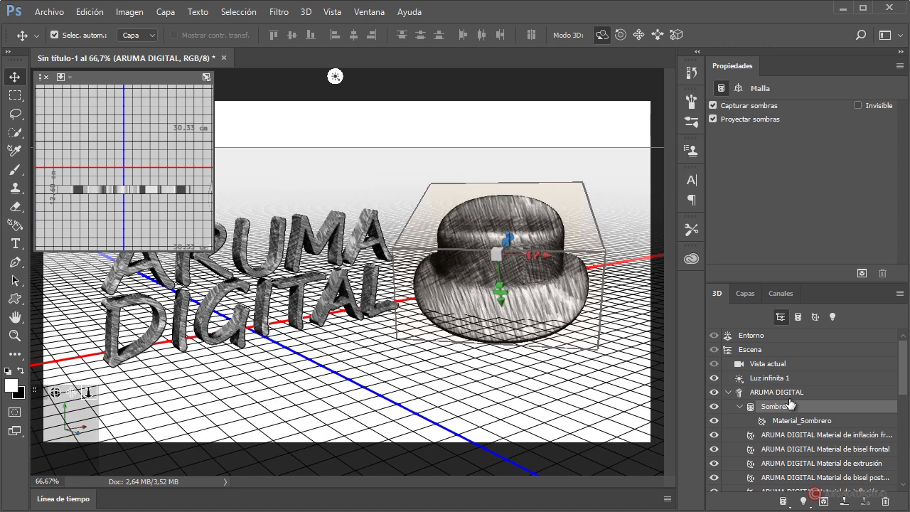
Step: Set the current camera view's field of view to 10 mm, then dolly and pan to frame text and hat
{"action": "left_click", "coordinate": [772, 365]}
{"action": "left_click", "coordinate": [718, 152]}
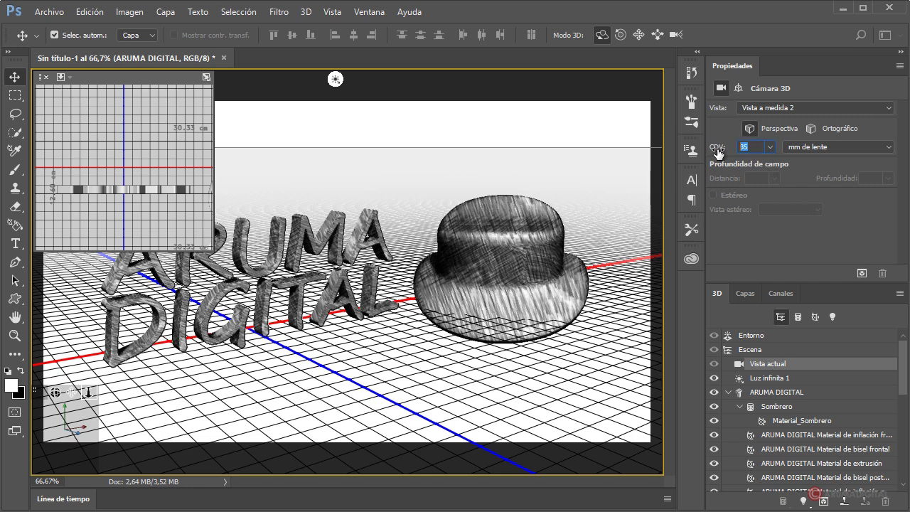
{"action": "type", "text": "10"}
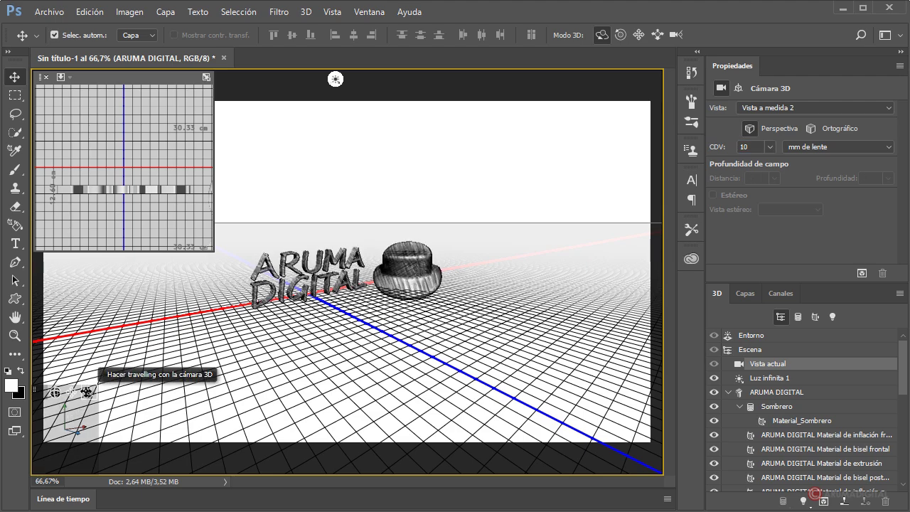
{"action": "mouse_move", "coordinate": [88, 392]}
{"action": "left_mouse_down"}
{"action": "mouse_move", "coordinate": [102, 462]}
{"action": "mouse_move", "coordinate": [70, 445]}
{"action": "left_mouse_up"}
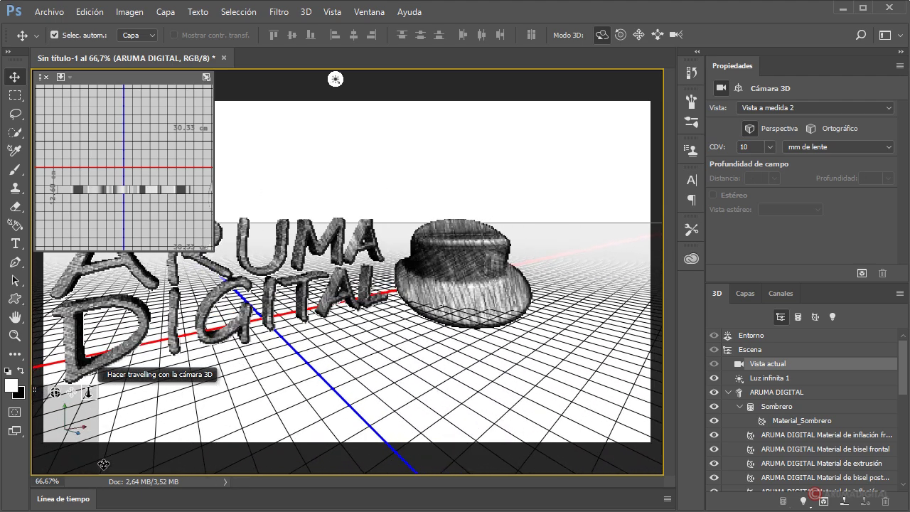
{"action": "mouse_move", "coordinate": [77, 396]}
{"action": "left_mouse_down"}
{"action": "mouse_move", "coordinate": [81, 385]}
{"action": "mouse_move", "coordinate": [60, 394]}
{"action": "left_mouse_up"}
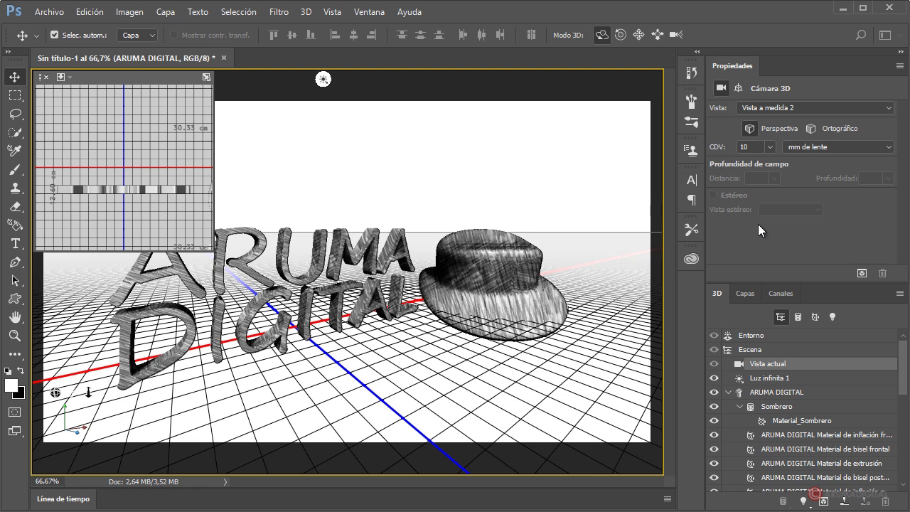
Step: In the Layers panel, convert Fondo to Capa 0 through the Nueva capa dialog
{"action": "left_click", "coordinate": [746, 295]}
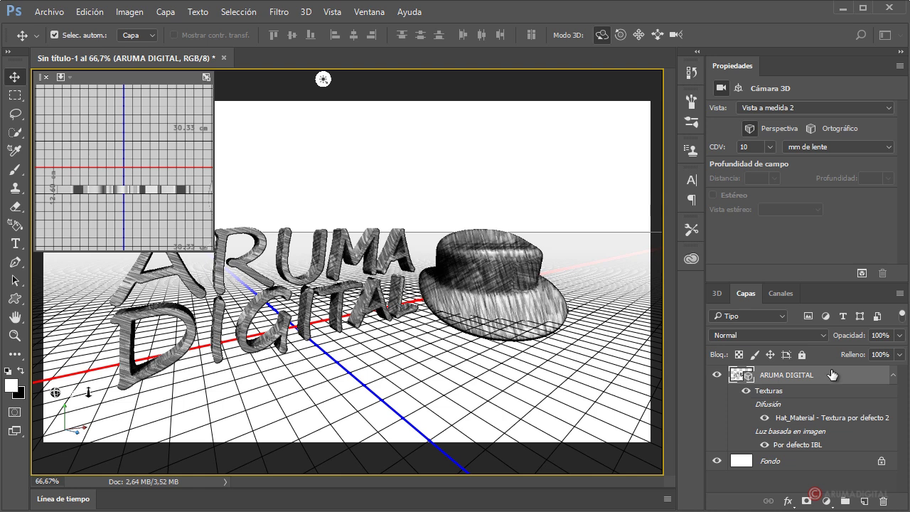
{"action": "double_click", "coordinate": [796, 463]}
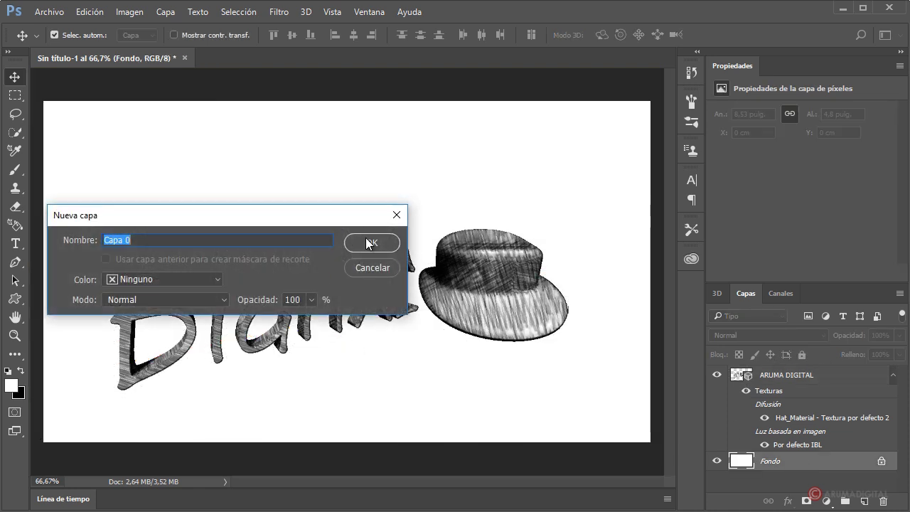
{"action": "left_click", "coordinate": [377, 244]}
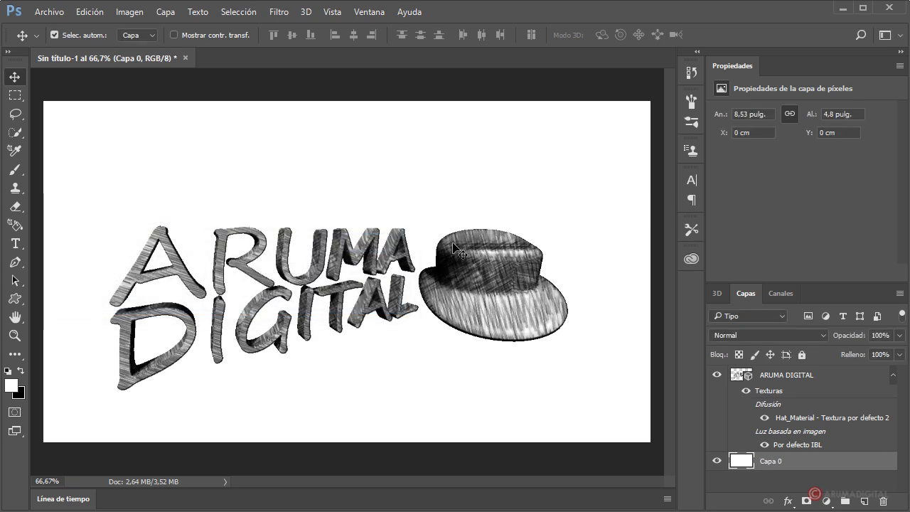
Step: Add a Pattern Overlay to Capa 0 and load the 'Papel en escala de grises' pattern set
{"action": "double_click", "coordinate": [813, 464]}
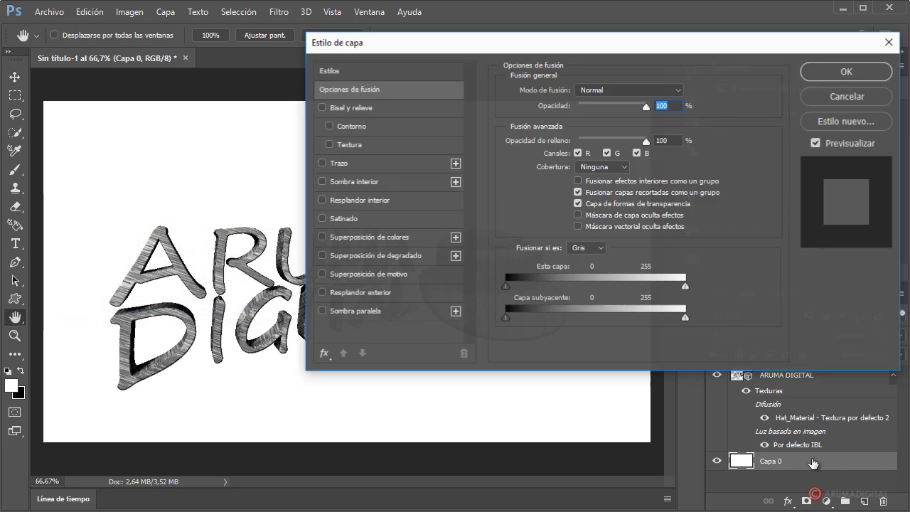
{"action": "left_click", "coordinate": [365, 274]}
{"action": "left_click_drag", "start_coordinate": [462, 66], "coordinate": [544, 63]}
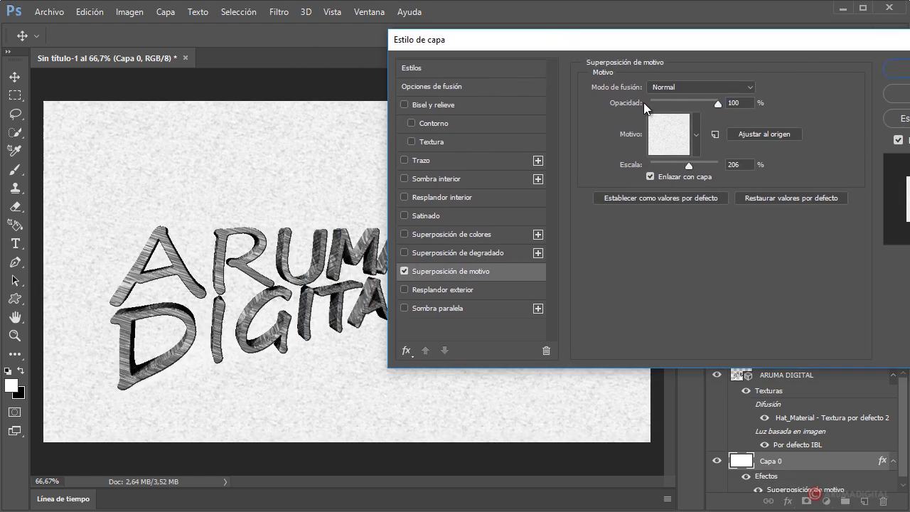
{"action": "left_click", "coordinate": [697, 131]}
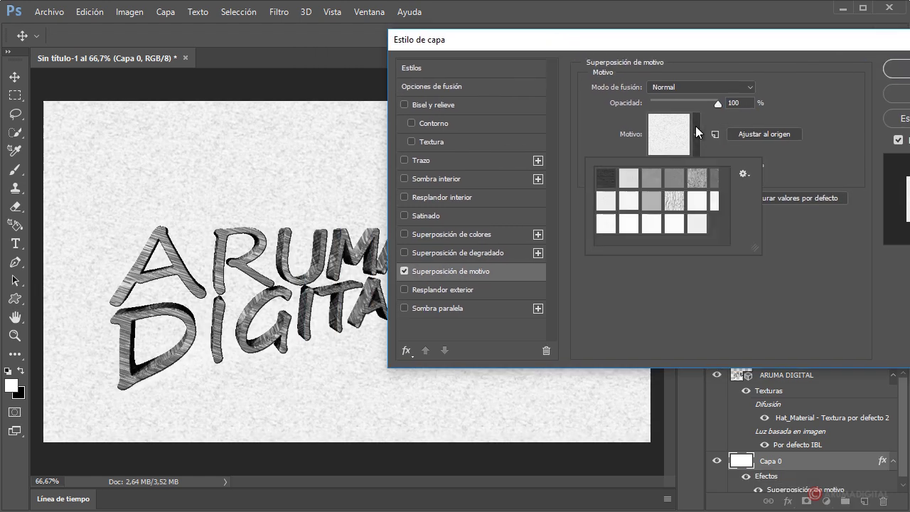
{"action": "left_click", "coordinate": [744, 174]}
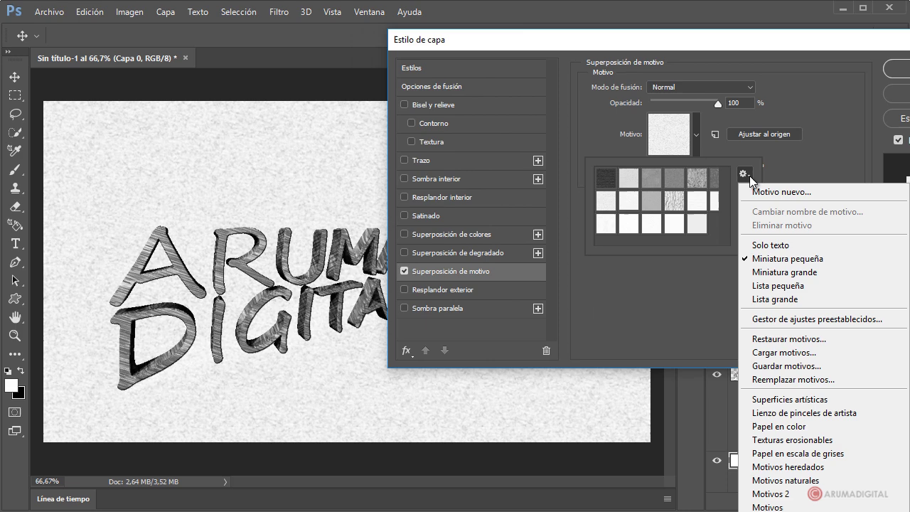
{"action": "left_click", "coordinate": [781, 454]}
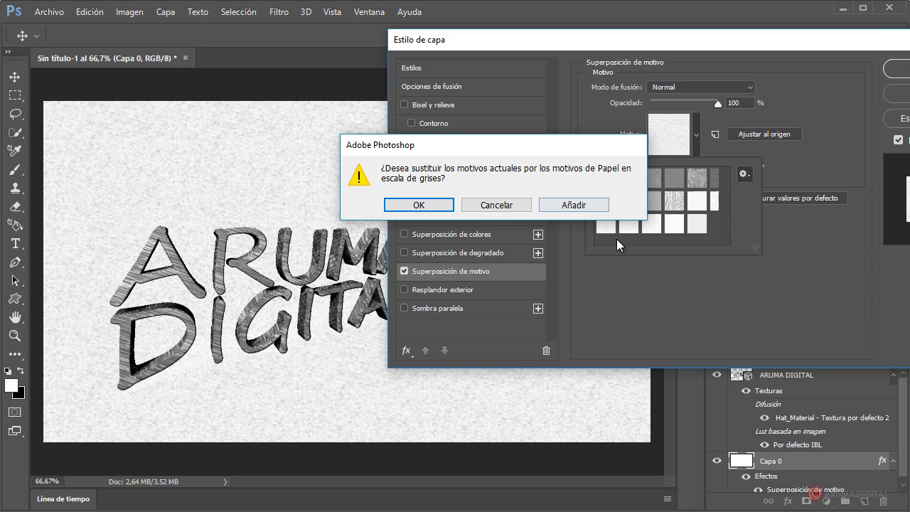
{"action": "left_click", "coordinate": [420, 205]}
Step: Choose the grey paper pattern and apply the overlay at 100% opacity, 206% scale
{"action": "left_click", "coordinate": [629, 180]}
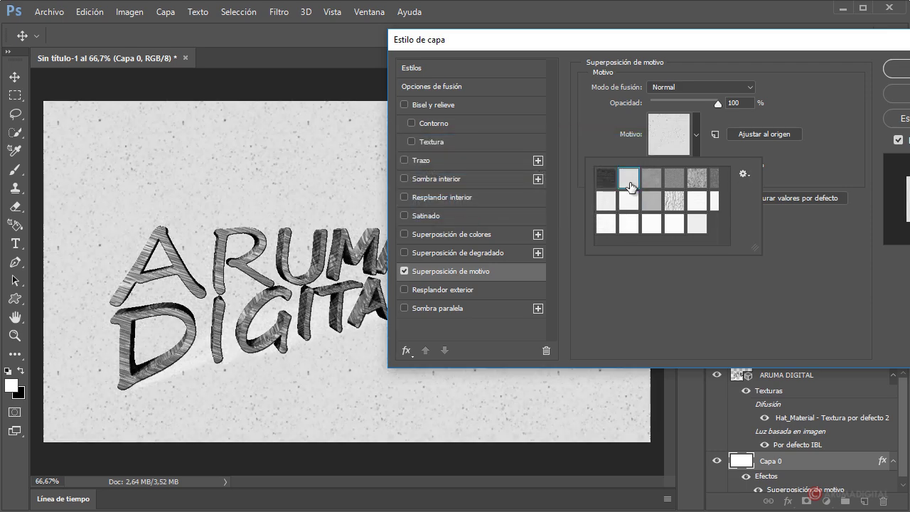
{"action": "left_click", "coordinate": [652, 180]}
{"action": "left_click", "coordinate": [651, 200]}
{"action": "left_click", "coordinate": [653, 184]}
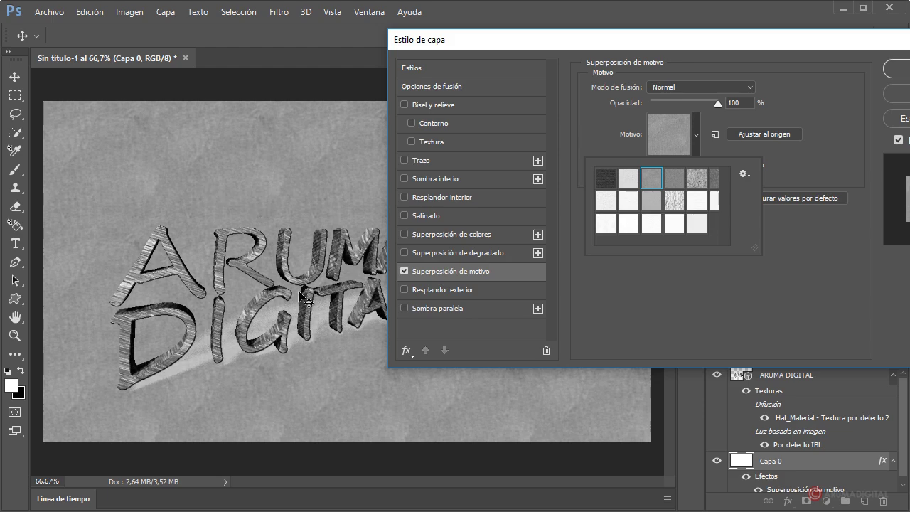
{"action": "left_click_drag", "start_coordinate": [695, 40], "coordinate": [567, 41]}
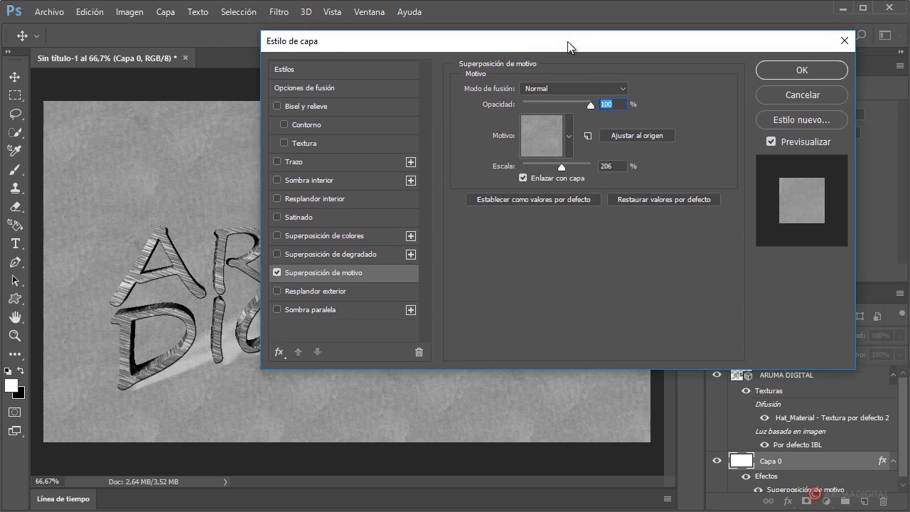
{"action": "left_click", "coordinate": [801, 70]}
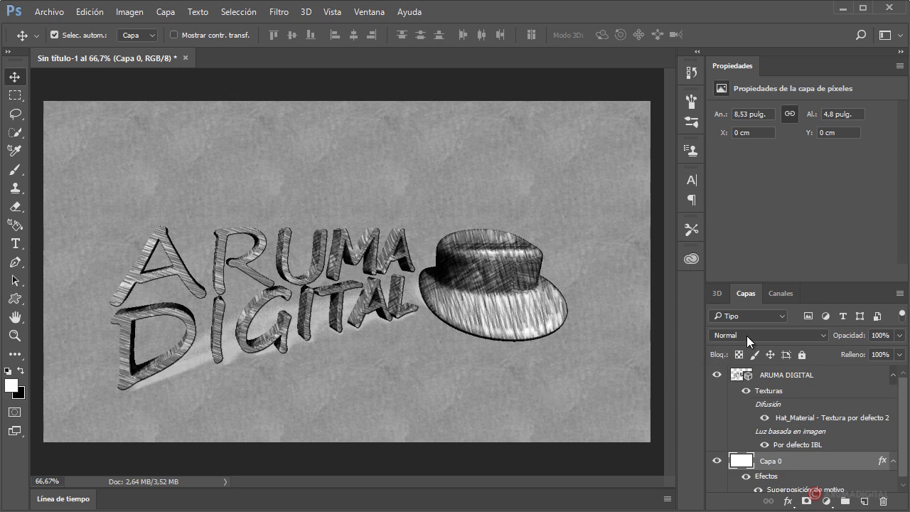
Step: Set the ARUMA DIGITAL 3D layer's blend mode to Multiply (Multiplicar)
{"action": "left_click", "coordinate": [795, 377]}
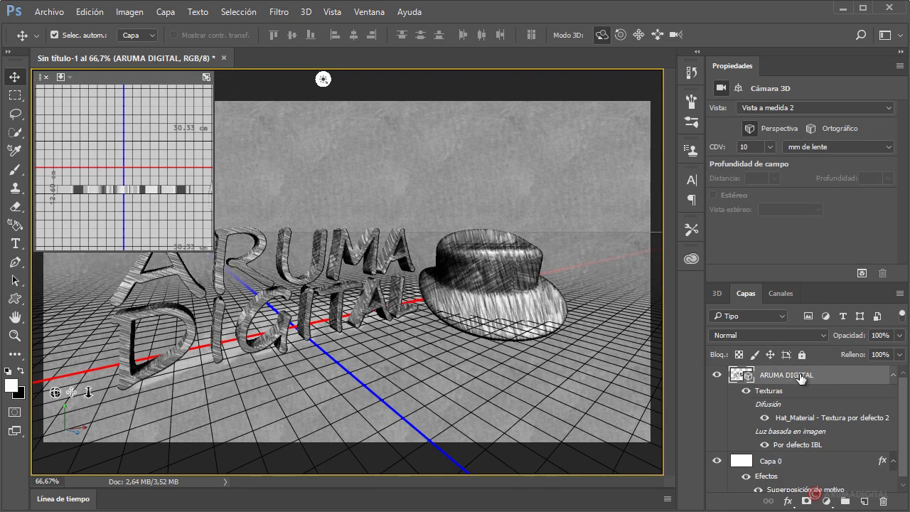
{"action": "left_click", "coordinate": [774, 331]}
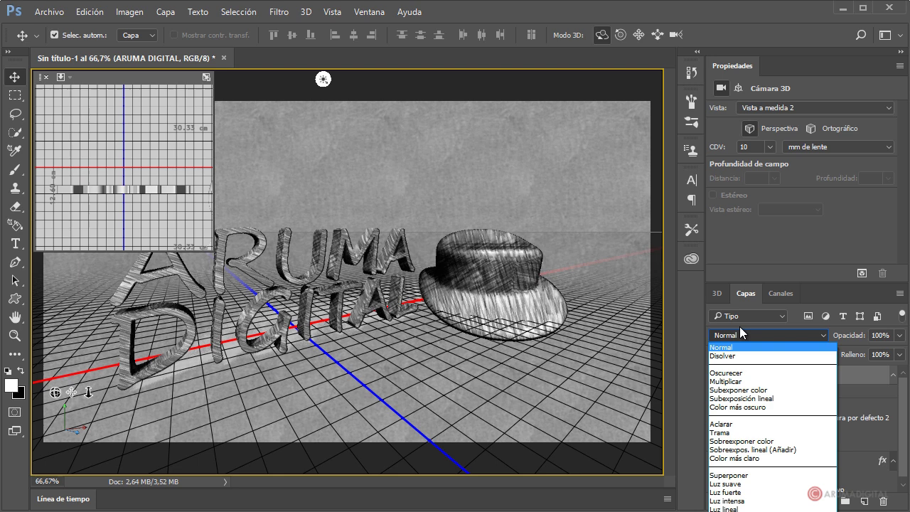
{"action": "left_click", "coordinate": [733, 382]}
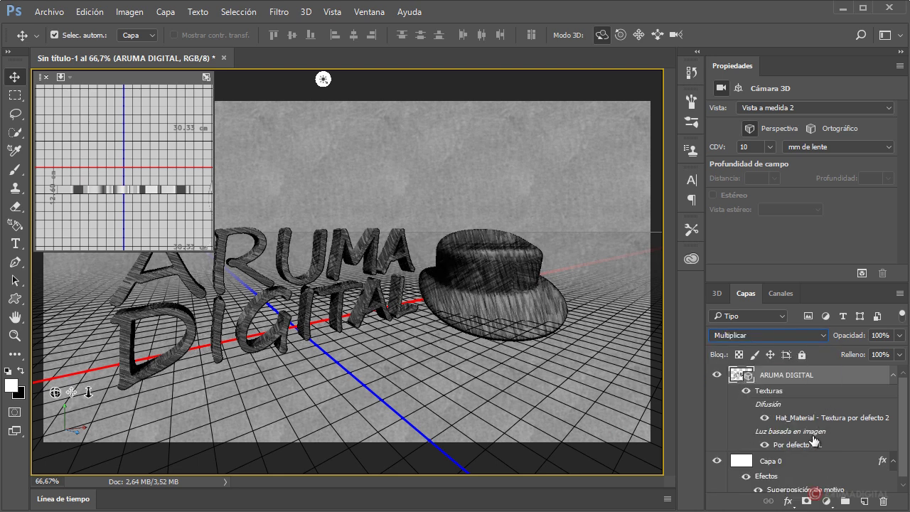
Step: Lower Capa 0's opacity to 38% to lighten the paper
{"action": "left_click", "coordinate": [808, 461]}
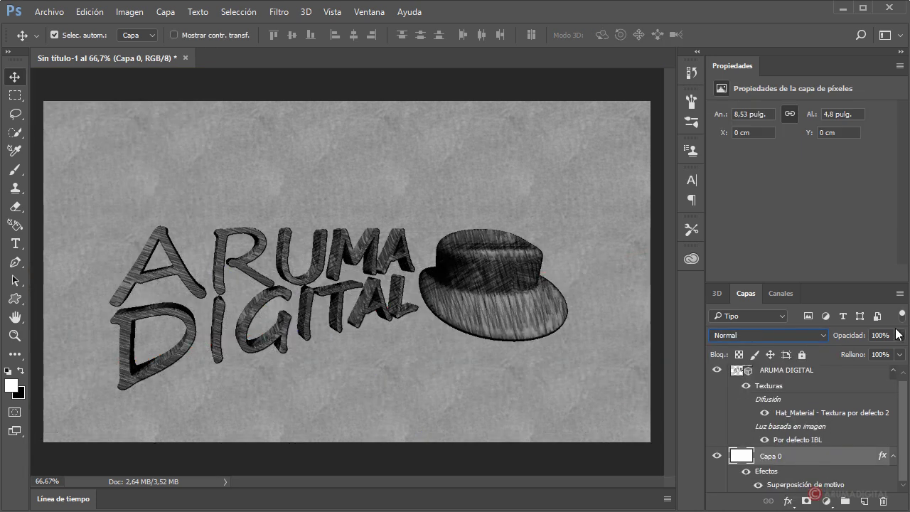
{"action": "left_click", "coordinate": [900, 335]}
{"action": "mouse_move", "coordinate": [900, 350]}
{"action": "left_mouse_down"}
{"action": "mouse_move", "coordinate": [843, 356]}
{"action": "mouse_move", "coordinate": [857, 351]}
{"action": "left_mouse_up"}
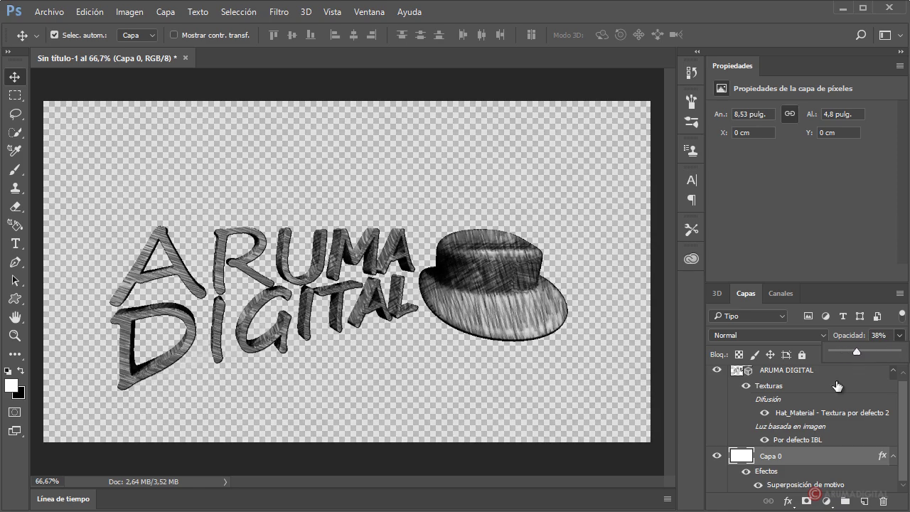
{"action": "left_click", "coordinate": [809, 466]}
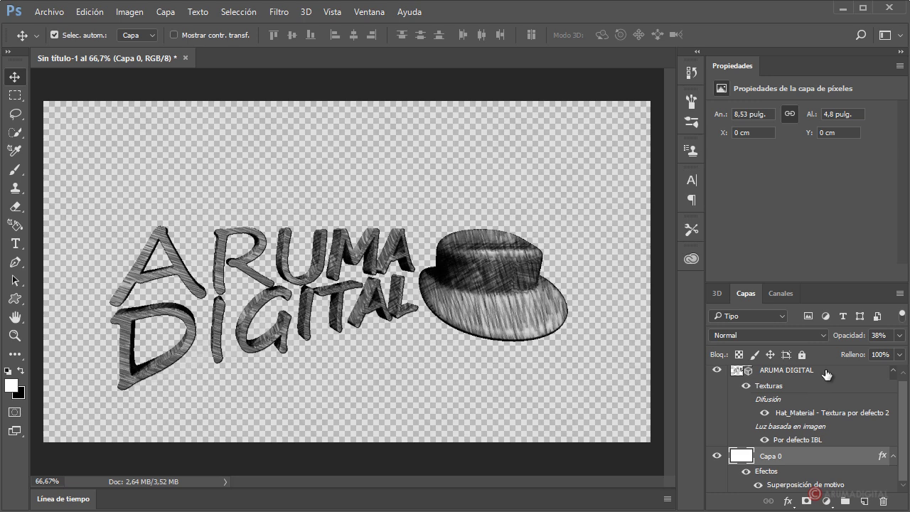
Step: Restore Capa 0's opacity to 100%
{"action": "left_click", "coordinate": [826, 373]}
{"action": "left_click", "coordinate": [804, 465]}
{"action": "left_click", "coordinate": [900, 335]}
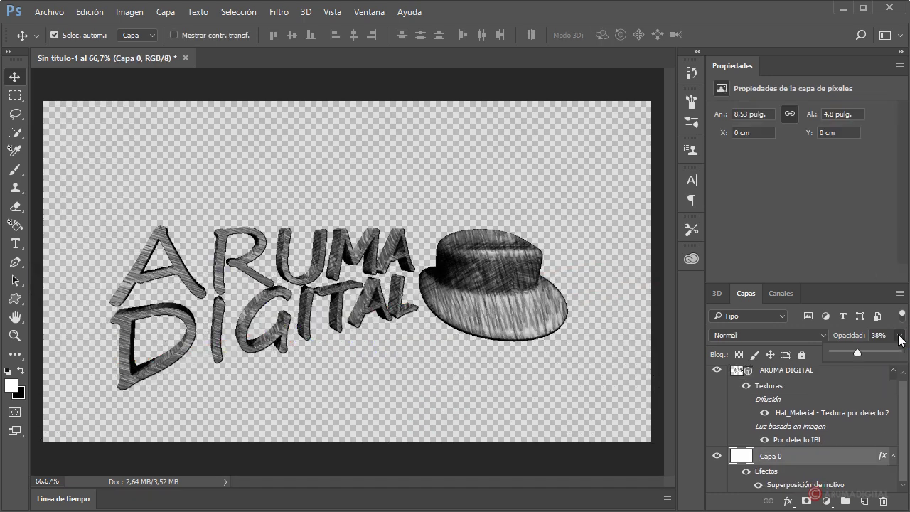
{"action": "mouse_move", "coordinate": [861, 352]}
{"action": "left_mouse_down"}
{"action": "mouse_move", "coordinate": [902, 353]}
{"action": "mouse_move", "coordinate": [877, 352]}
{"action": "left_mouse_up"}
{"action": "left_click", "coordinate": [851, 374]}
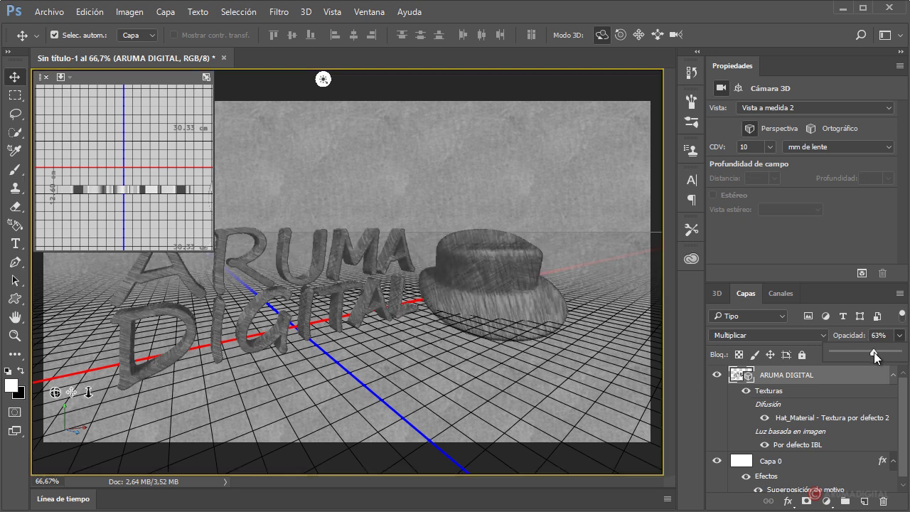
{"action": "left_click", "coordinate": [818, 469]}
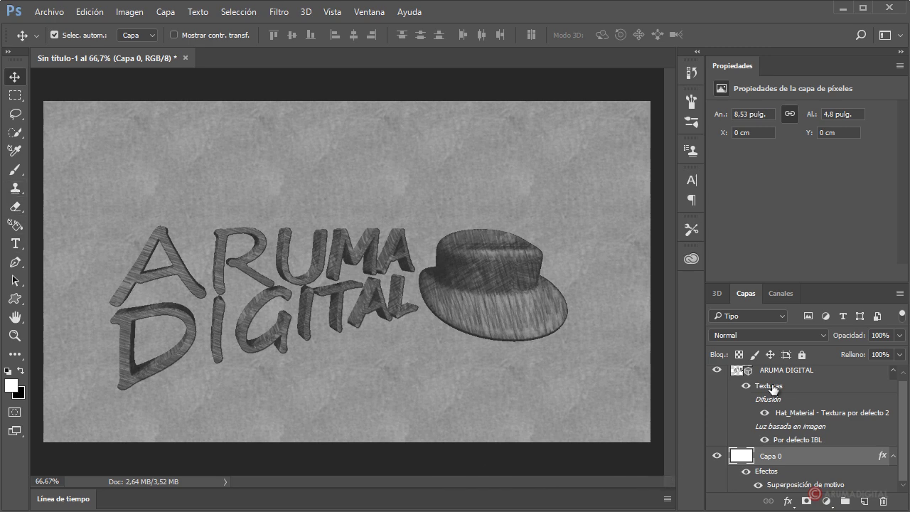
Step: Give the Escena surface the SketchPen texture, dismissing the missing colour profile warning
{"action": "left_click", "coordinate": [719, 293]}
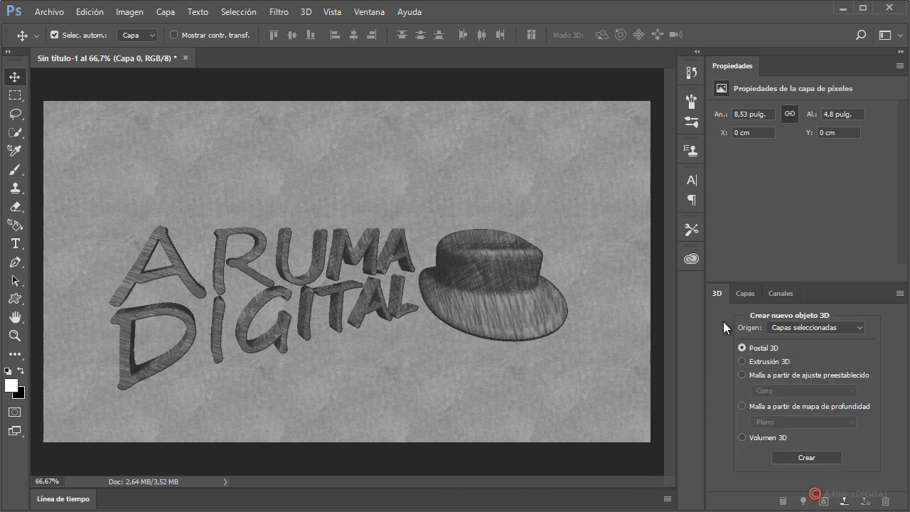
{"action": "key", "text": "Return"}
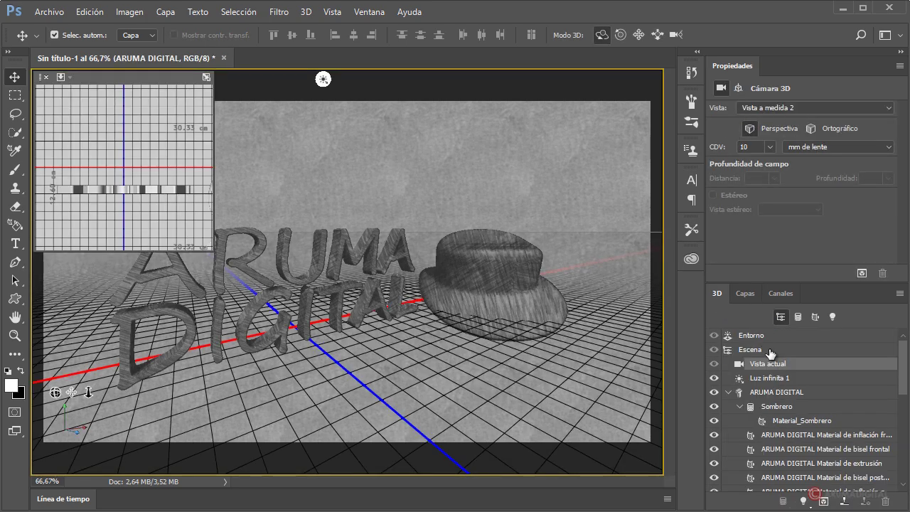
{"action": "left_click", "coordinate": [758, 352]}
{"action": "left_click", "coordinate": [864, 156]}
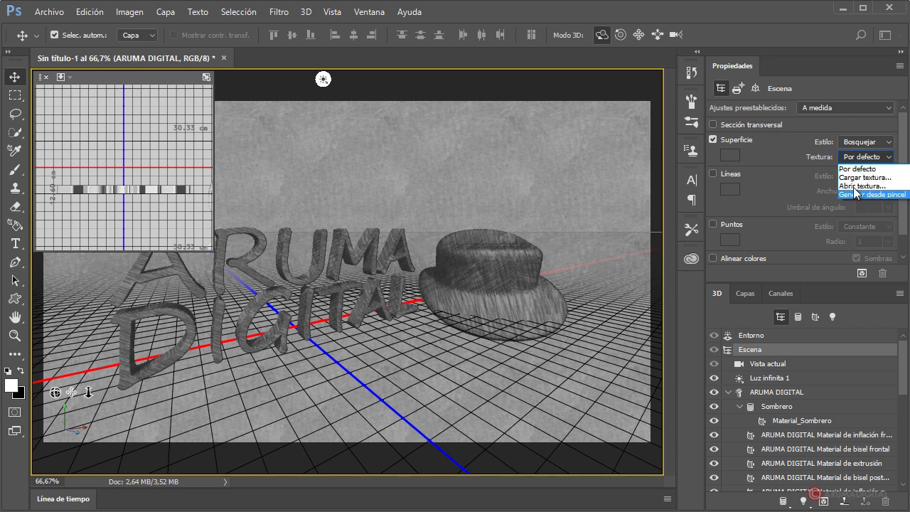
{"action": "left_click", "coordinate": [856, 187]}
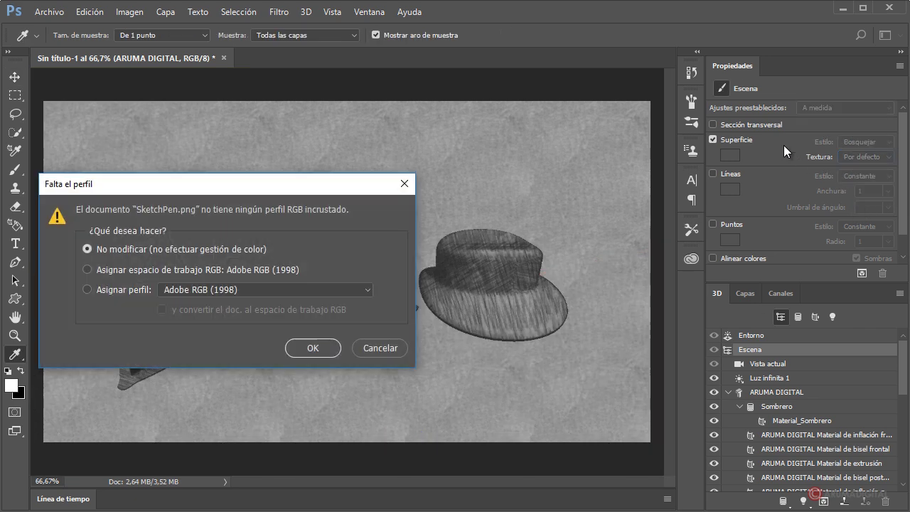
{"action": "left_click", "coordinate": [388, 349]}
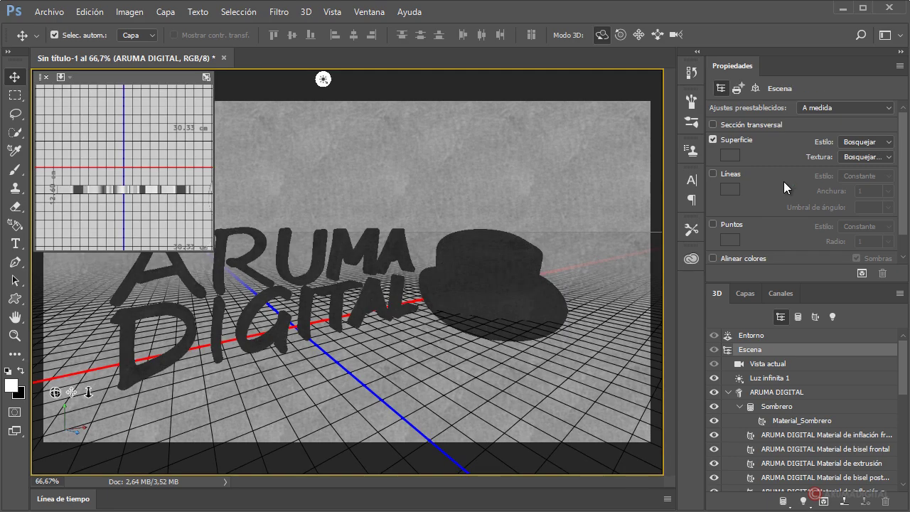
{"action": "left_click", "coordinate": [774, 340]}
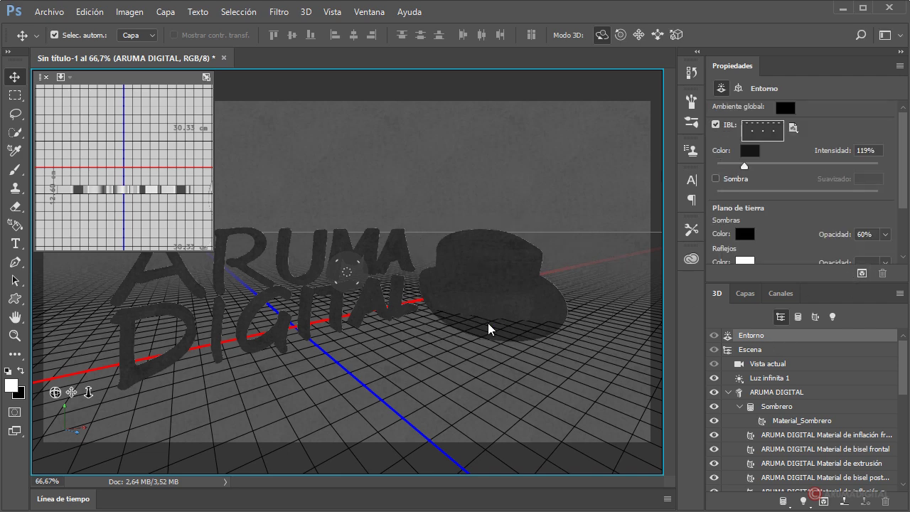
Step: Change the ARUMA DIGITAL layer's blend mode from Multiplicar back to Normal
{"action": "left_click", "coordinate": [745, 293]}
{"action": "scroll", "coordinate": [835, 454], "scroll_direction": "down", "scroll_amount": 2}
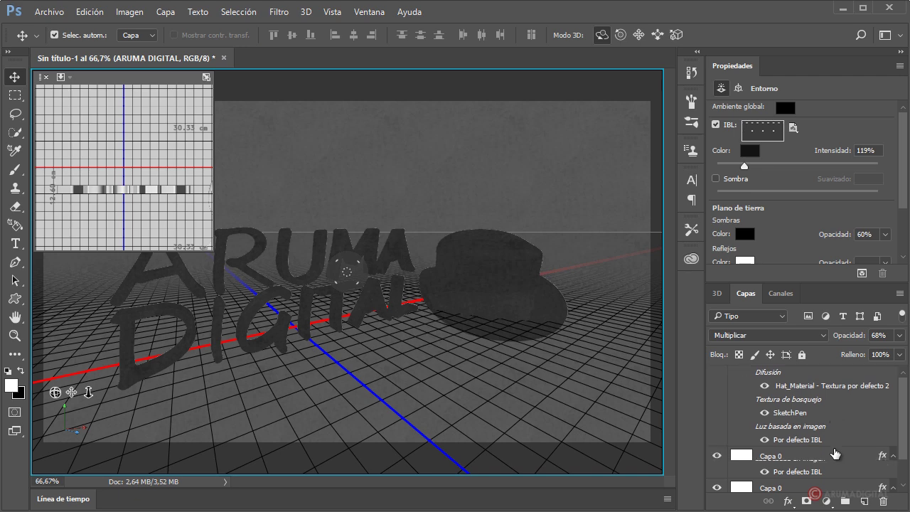
{"action": "left_click", "coordinate": [821, 459]}
{"action": "scroll", "coordinate": [821, 460], "scroll_direction": "up", "scroll_amount": 2}
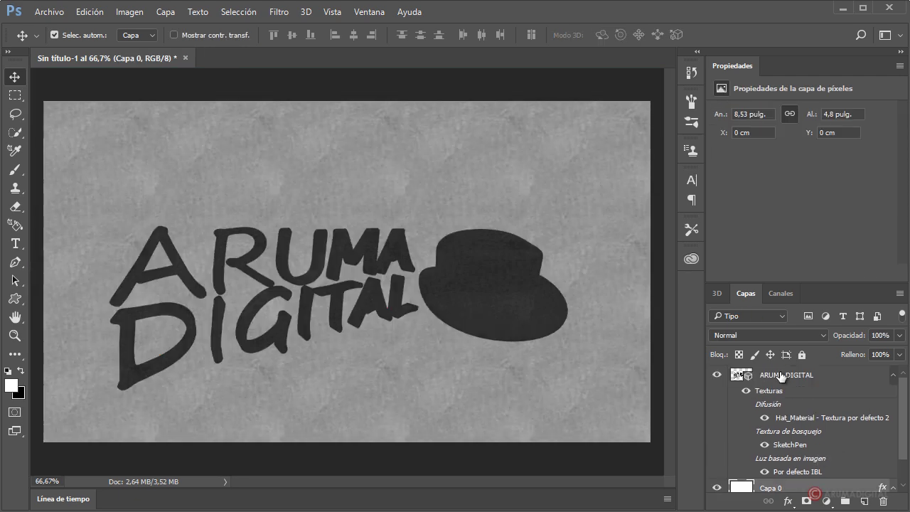
{"action": "left_click", "coordinate": [782, 376]}
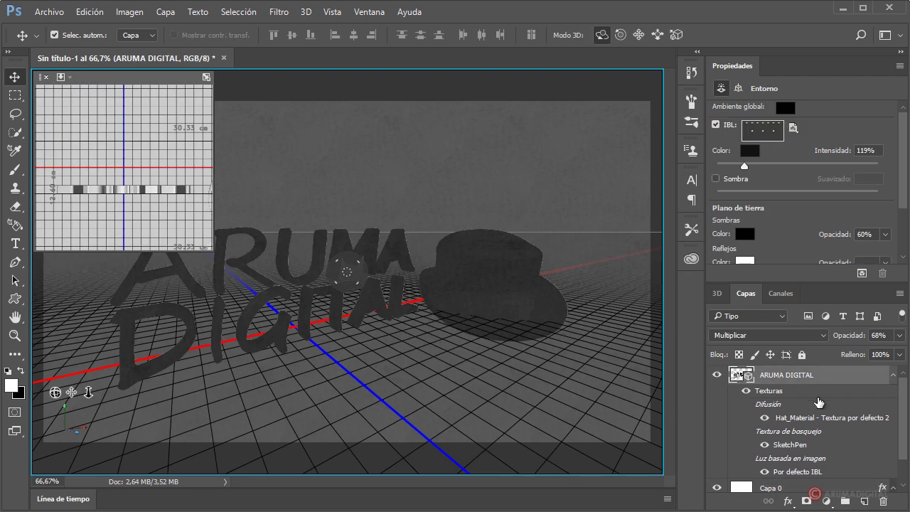
{"action": "left_click", "coordinate": [825, 335]}
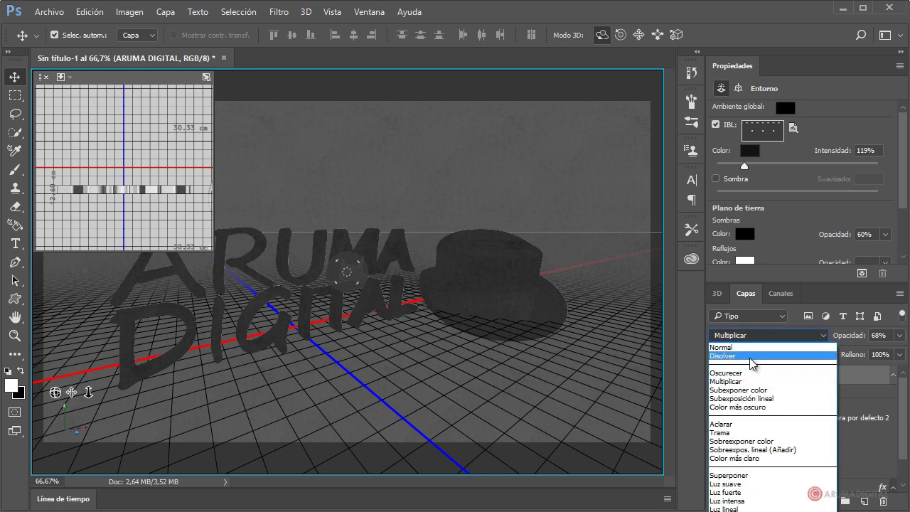
{"action": "left_click", "coordinate": [751, 348]}
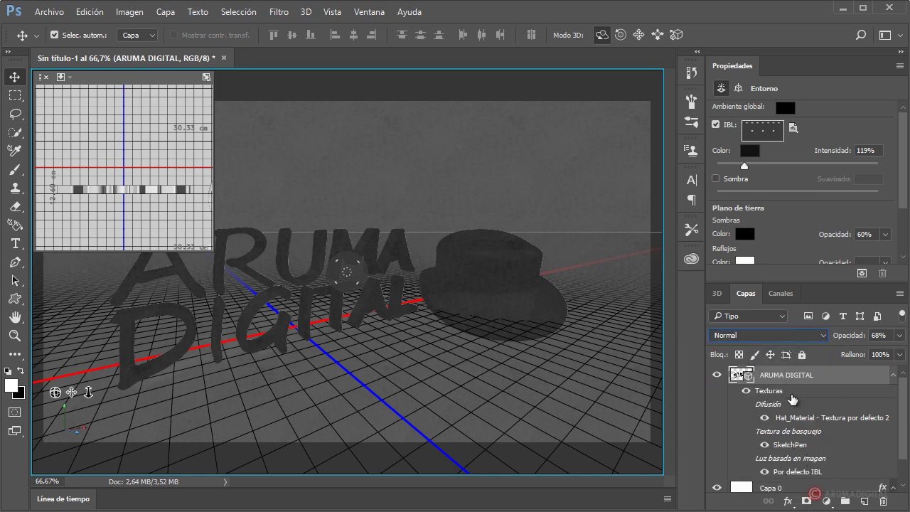
{"action": "left_click", "coordinate": [723, 297]}
Step: Switch the Escena surface texture to Bosquejar pluma, accepting the missing-profile dialog
{"action": "left_click", "coordinate": [756, 352]}
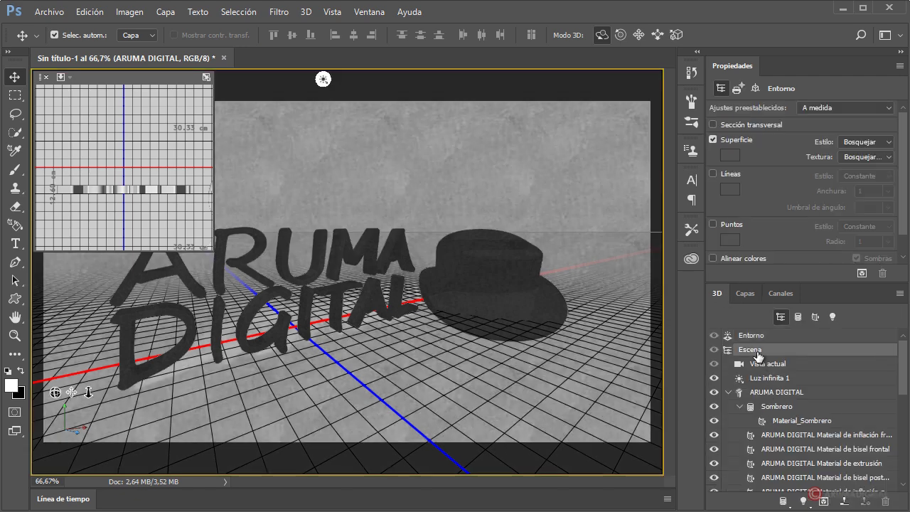
{"action": "left_click", "coordinate": [887, 157]}
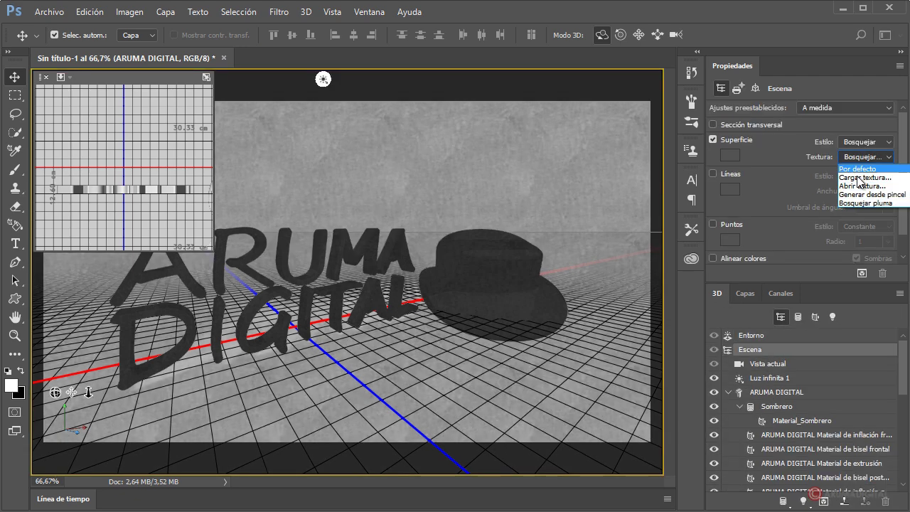
{"action": "left_click", "coordinate": [863, 177]}
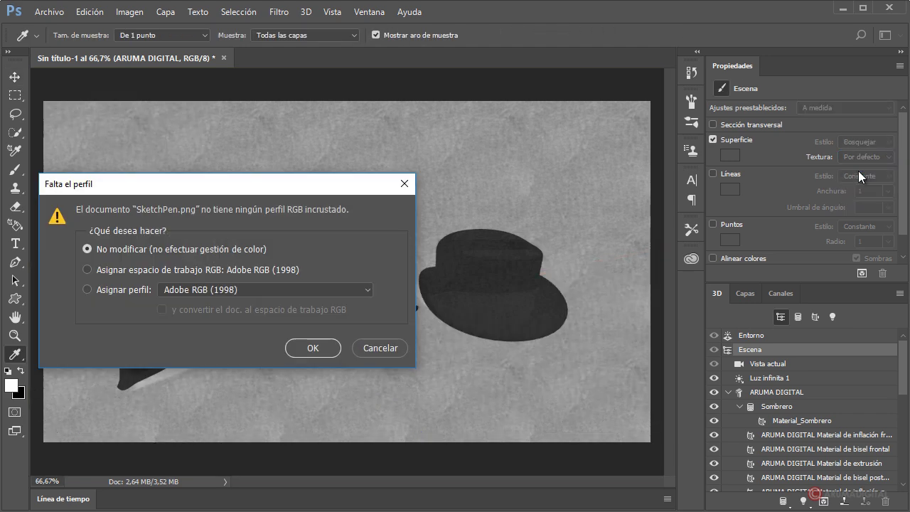
{"action": "left_click", "coordinate": [318, 348]}
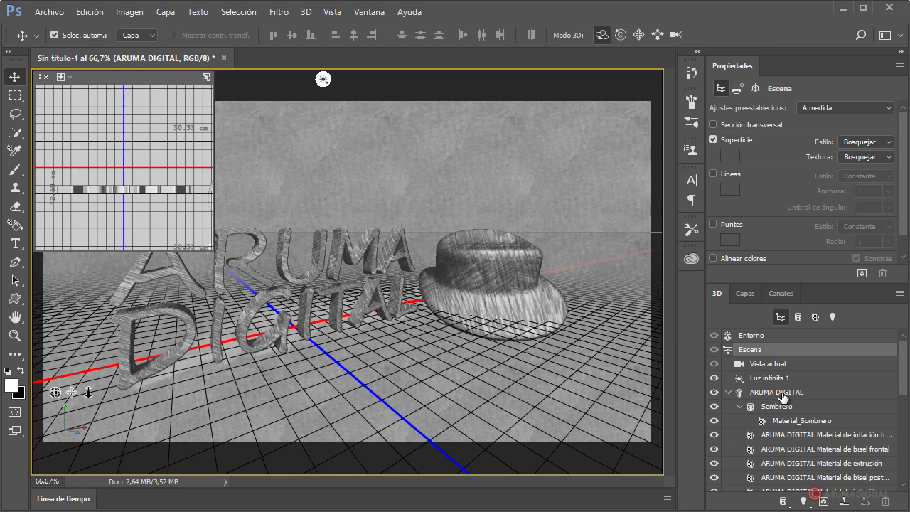
{"action": "left_click", "coordinate": [797, 336]}
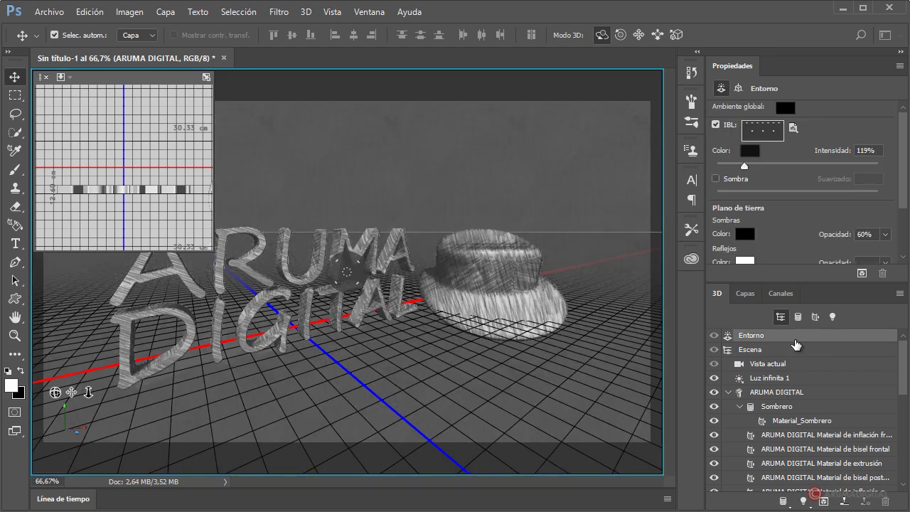
{"action": "left_click", "coordinate": [792, 350]}
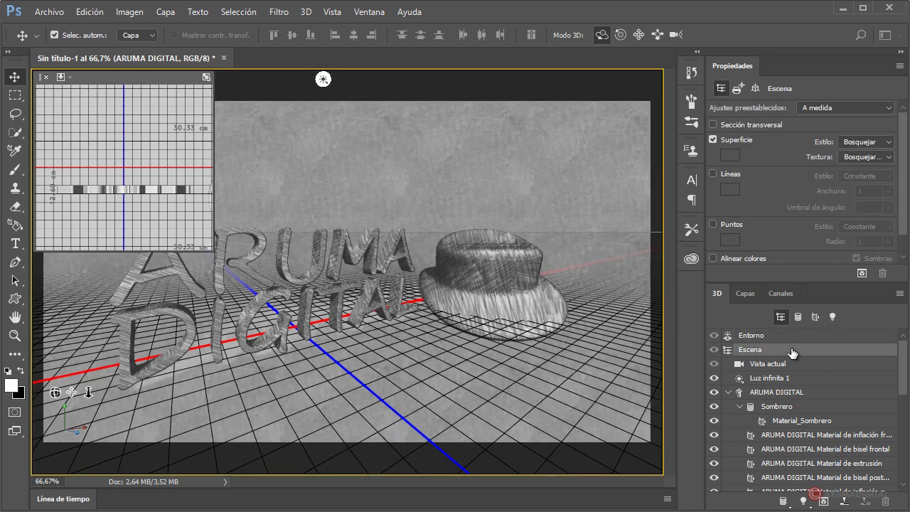